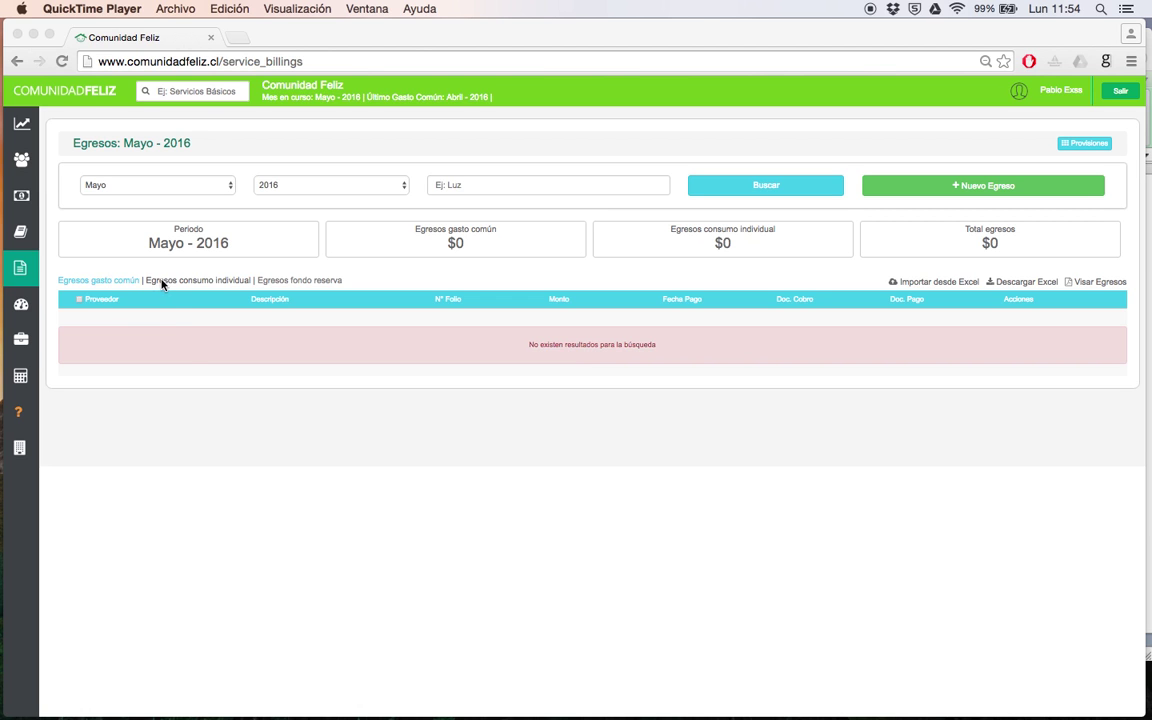
Step: Start a new expense with Servitec as the supplier and fill in the supplier's tax ID from the suggestions
click(185, 350)
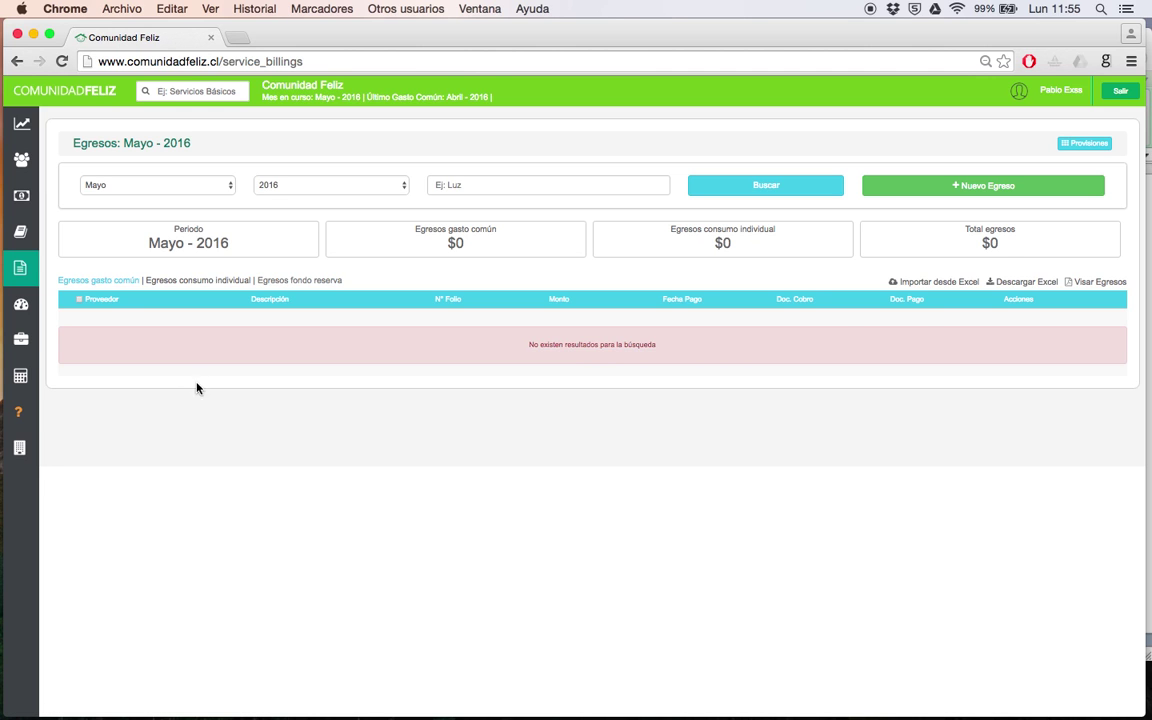
click(940, 193)
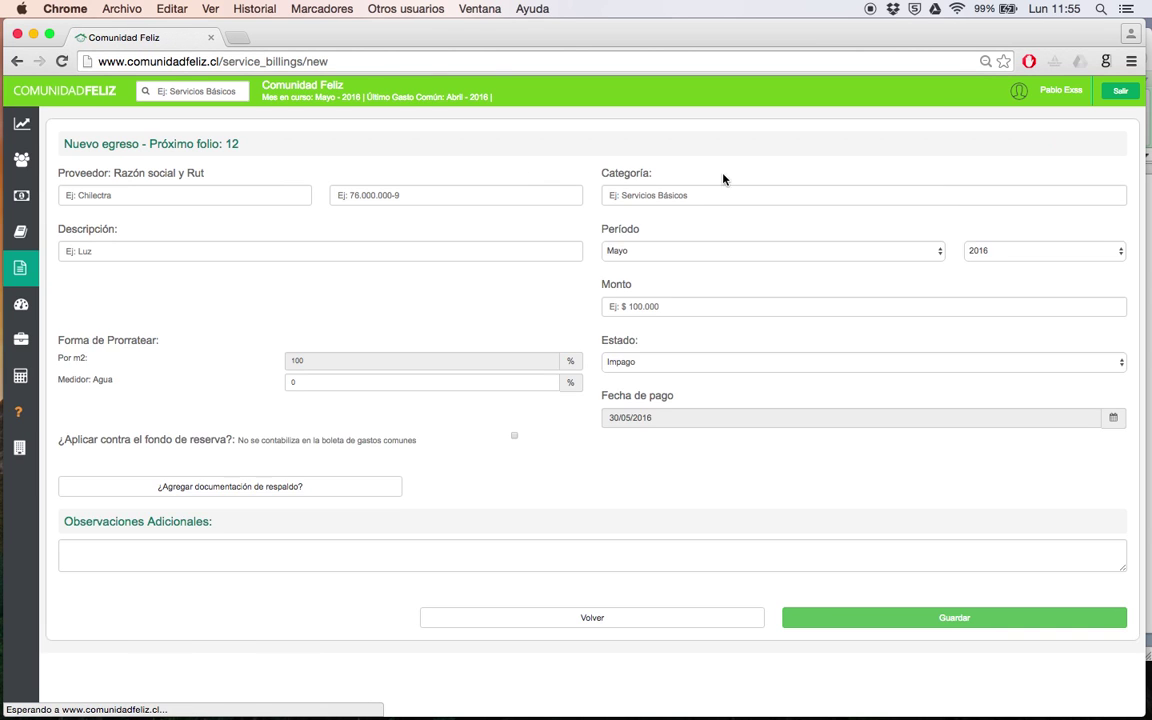
click(192, 194)
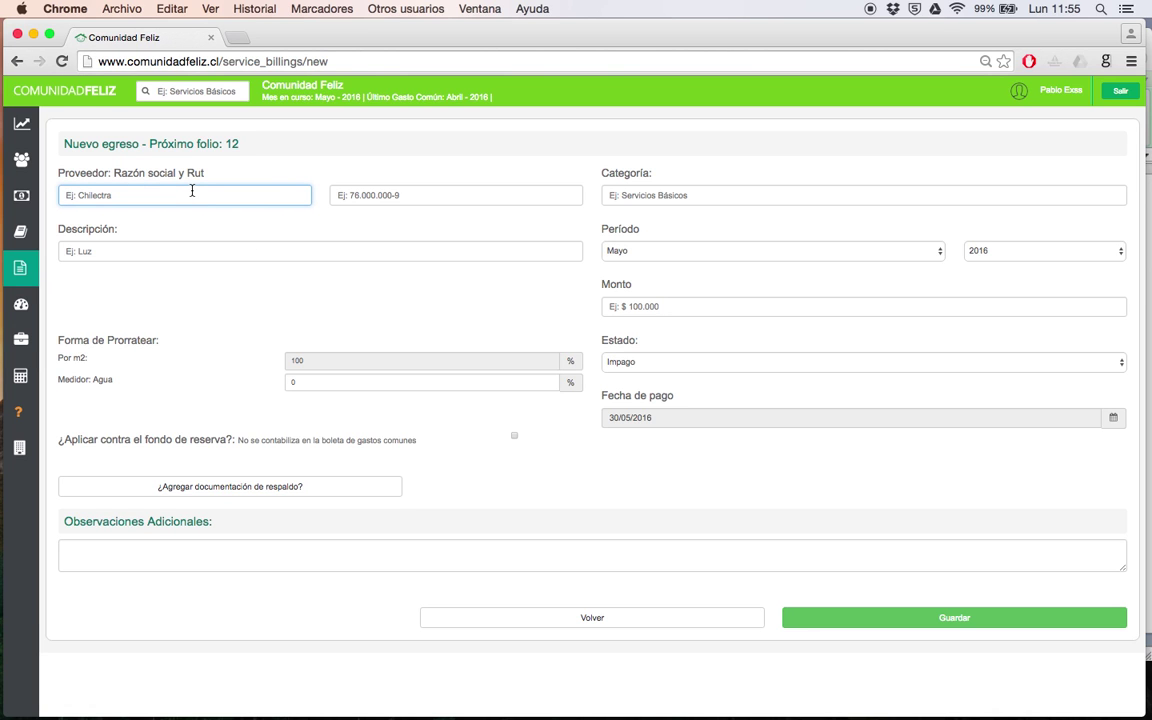
text(Servitec)
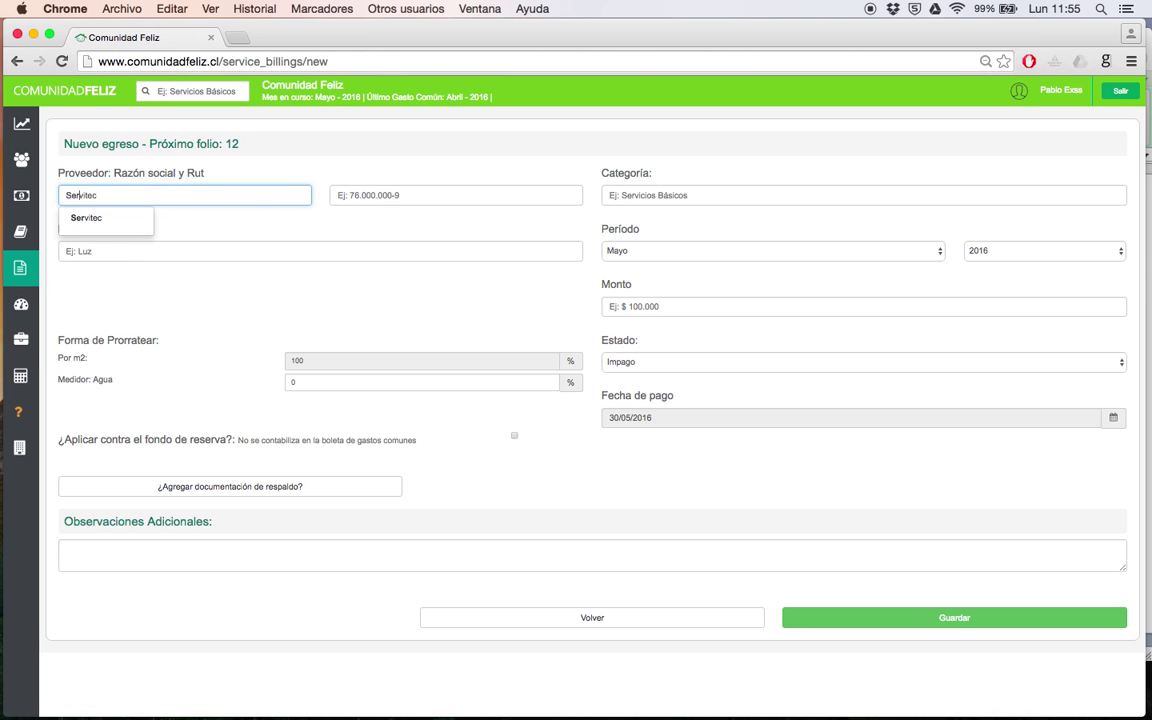
click(118, 226)
click(378, 194)
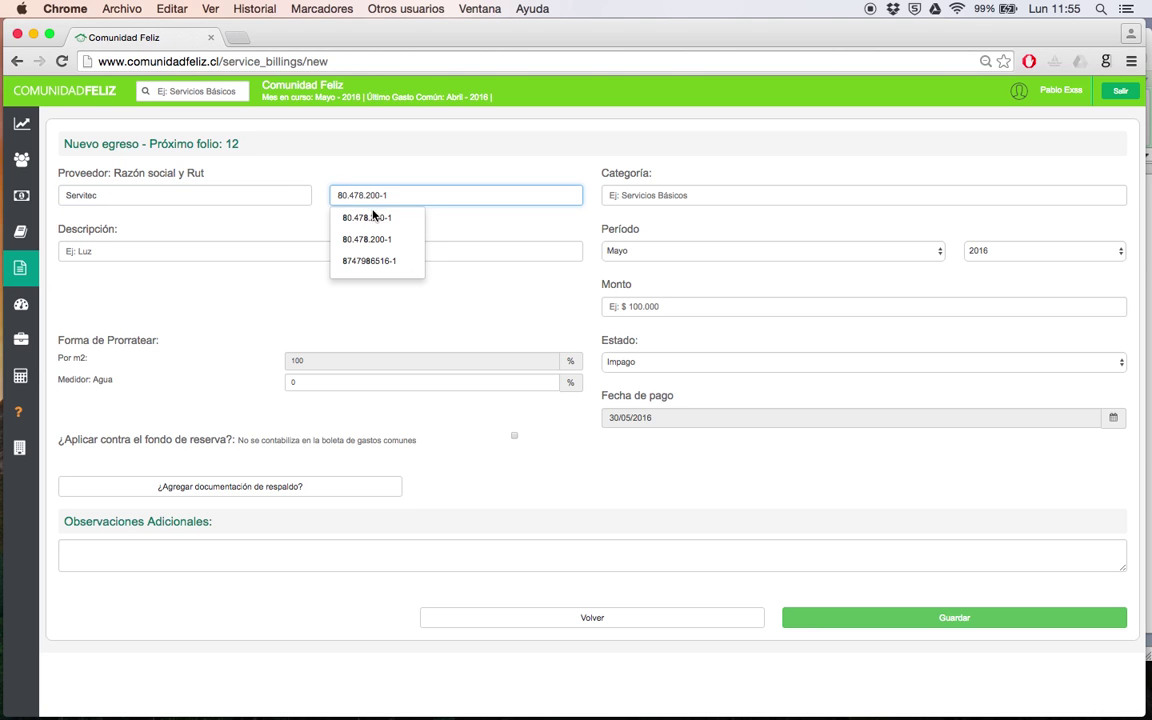
click(368, 220)
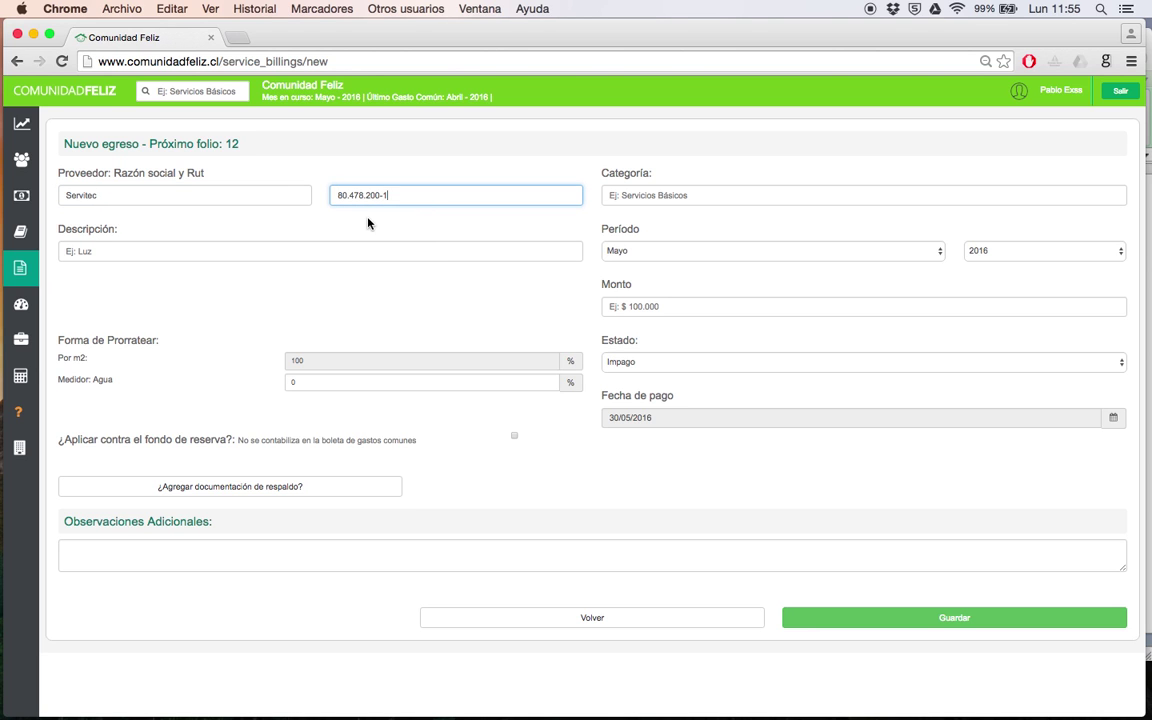
Step: Set the expense category to Mantenciones and enter "Mantención electrica del Ascensor" as the description
click(643, 196)
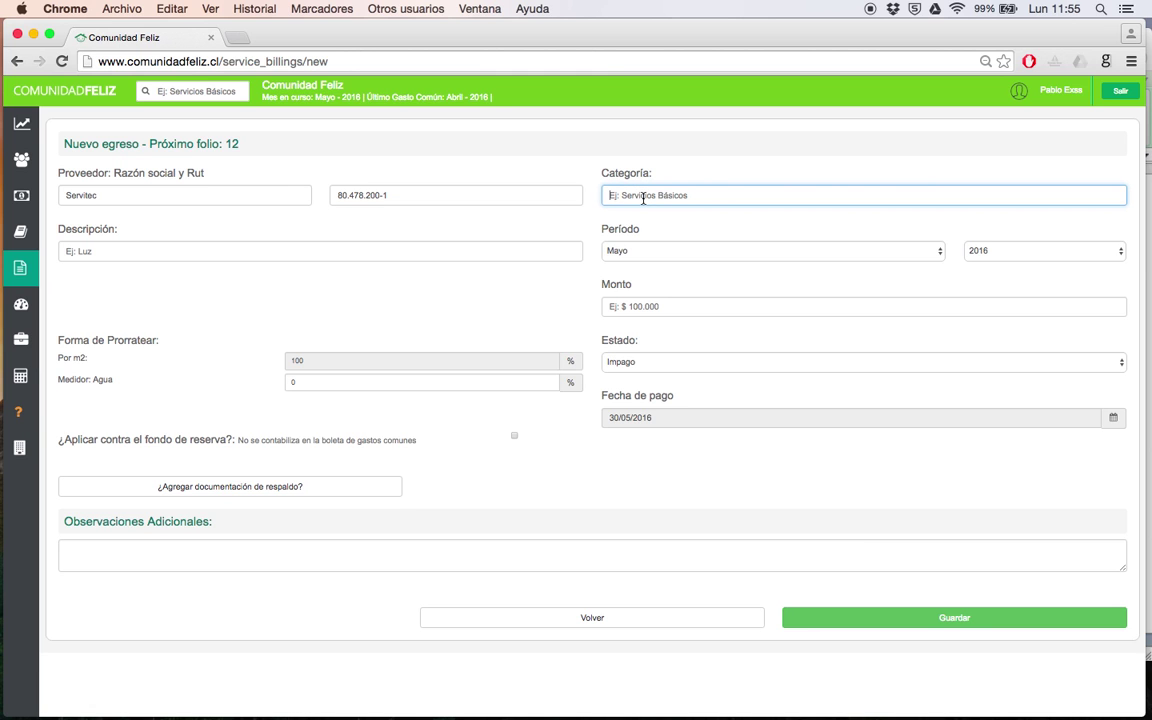
text(Mantención, Ascensores)
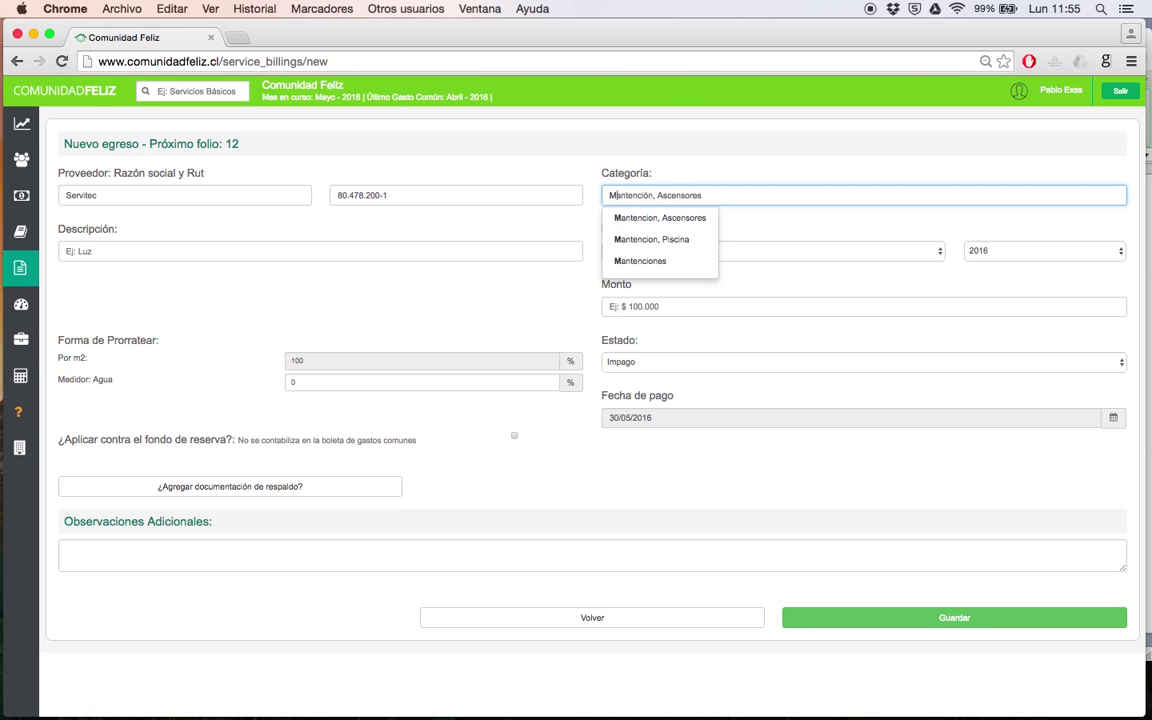
click(648, 260)
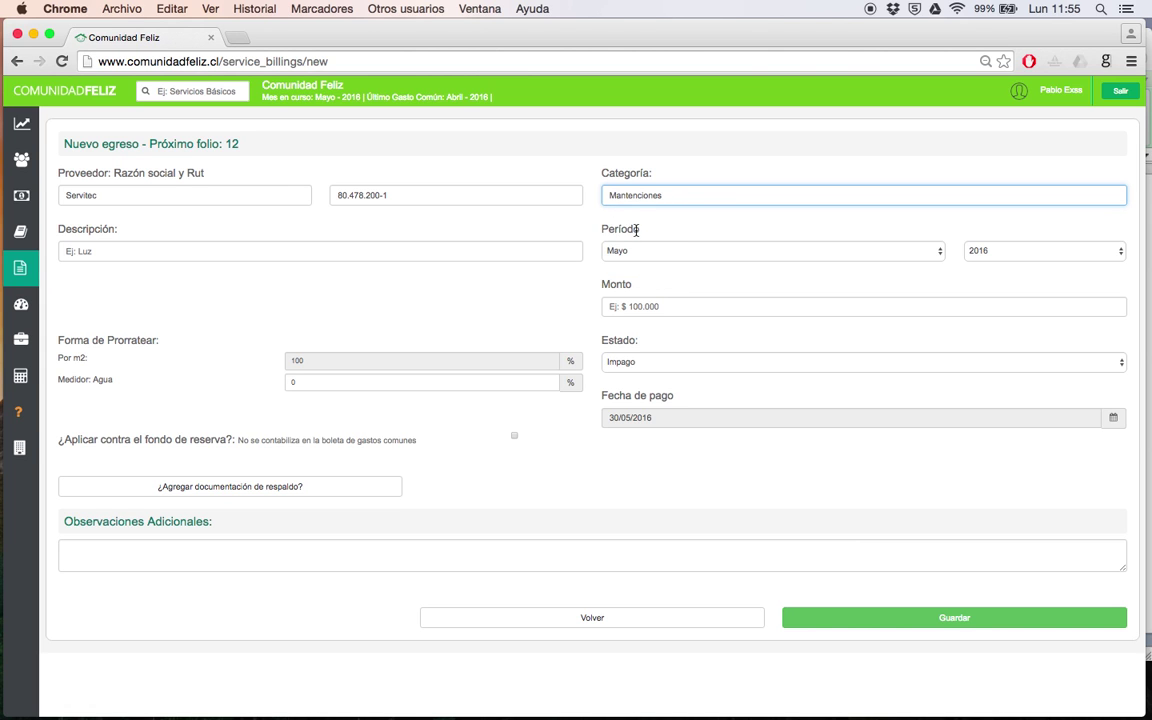
click(273, 252)
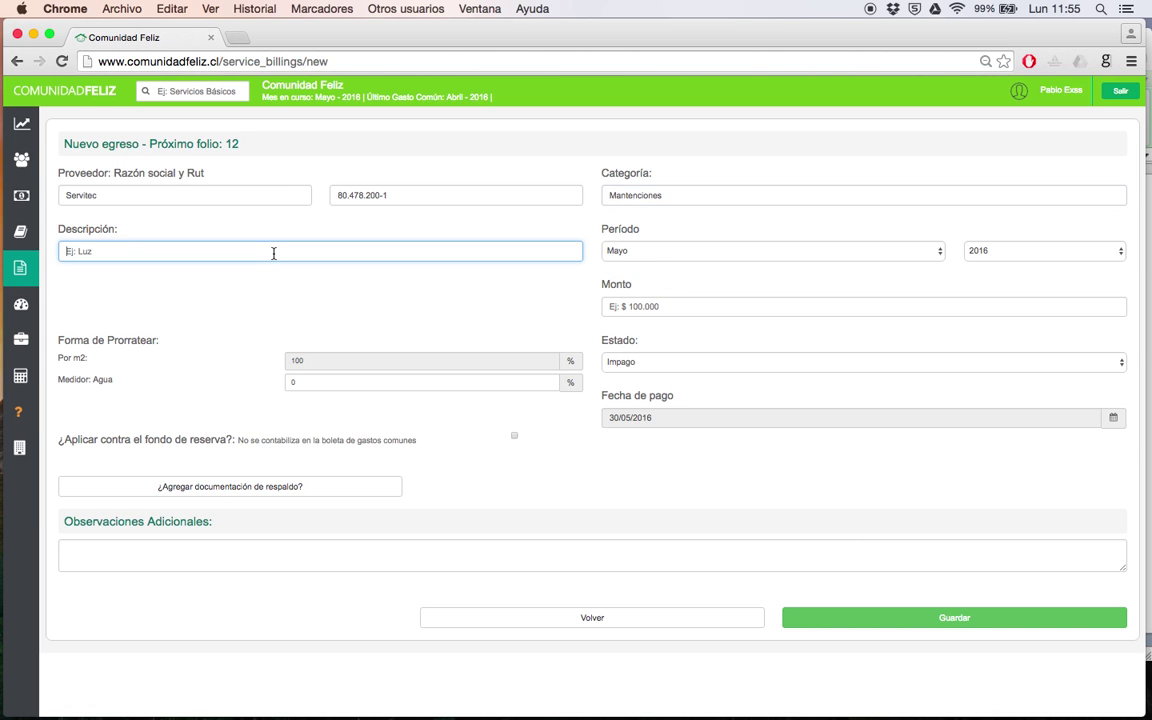
text(Mantención electrica del Ascensor)
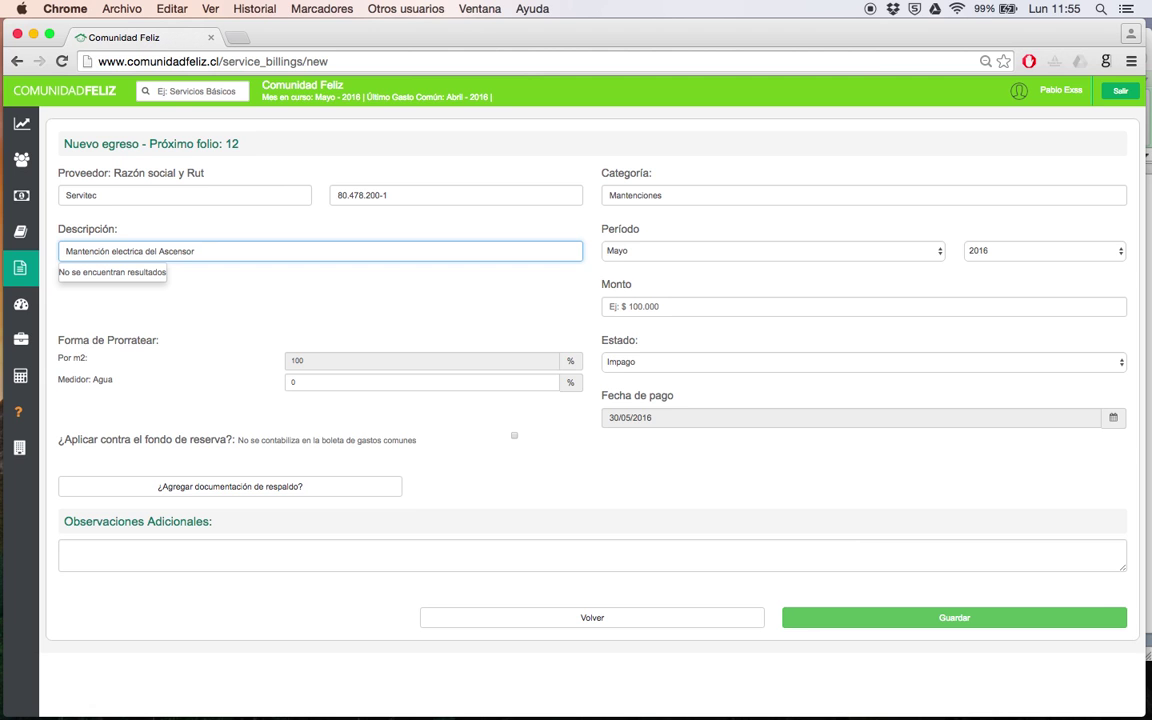
click(581, 291)
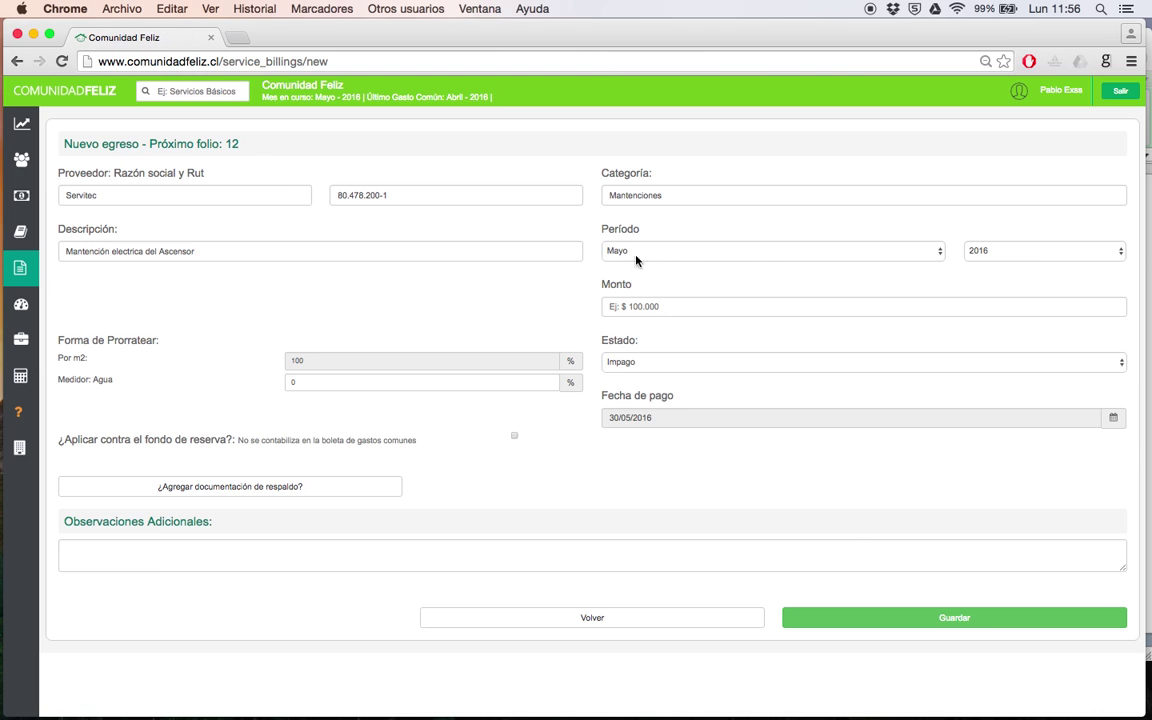
Step: Set the expense amount to $200,000
click(676, 306)
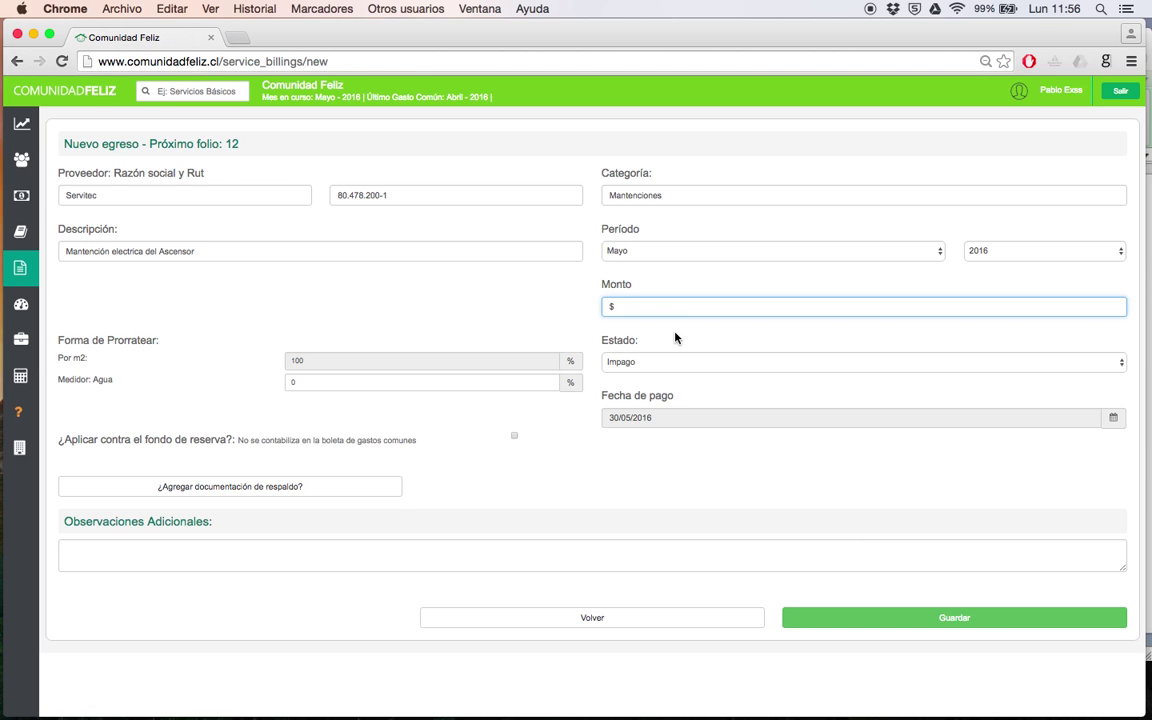
text(2000000)
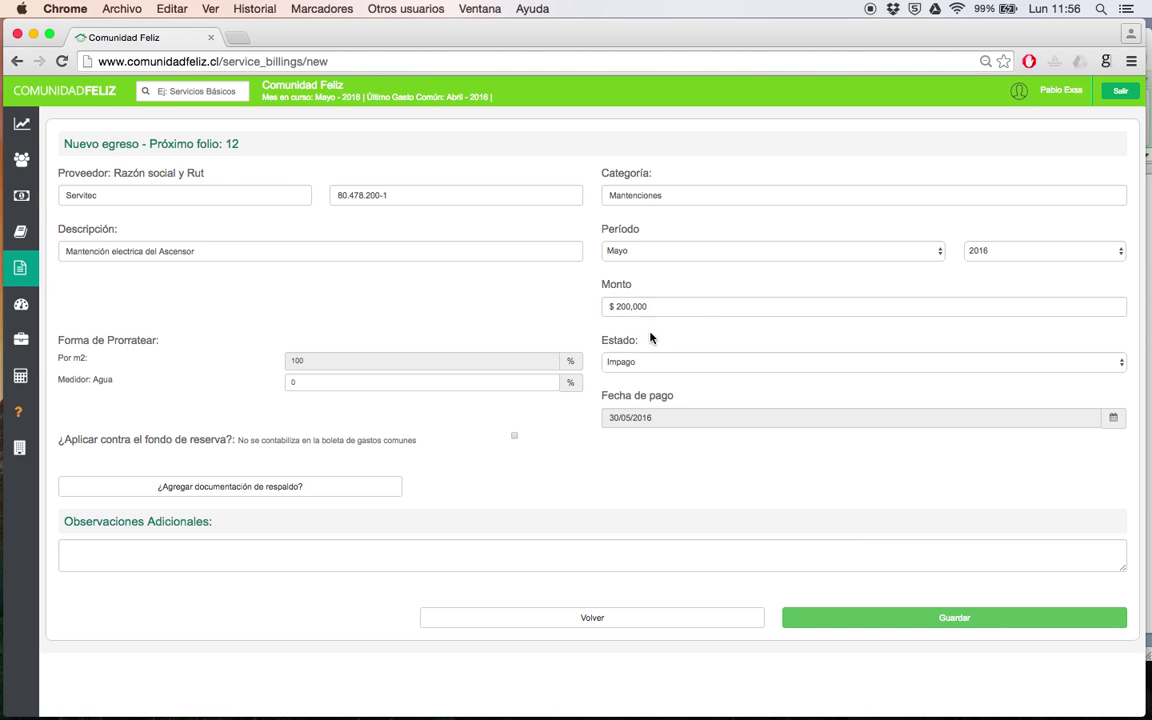
click(457, 338)
Step: Set the expense status to Pagado with 17/05/2016 as the payment date
click(616, 362)
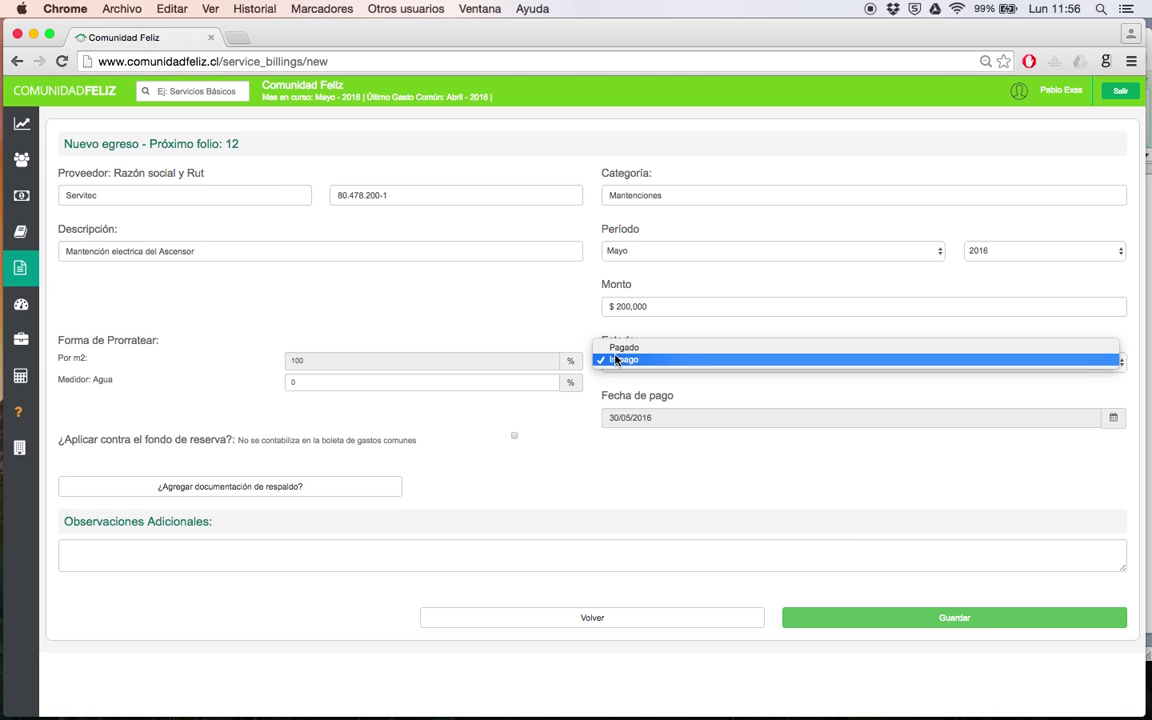
click(619, 348)
click(635, 419)
click(1113, 417)
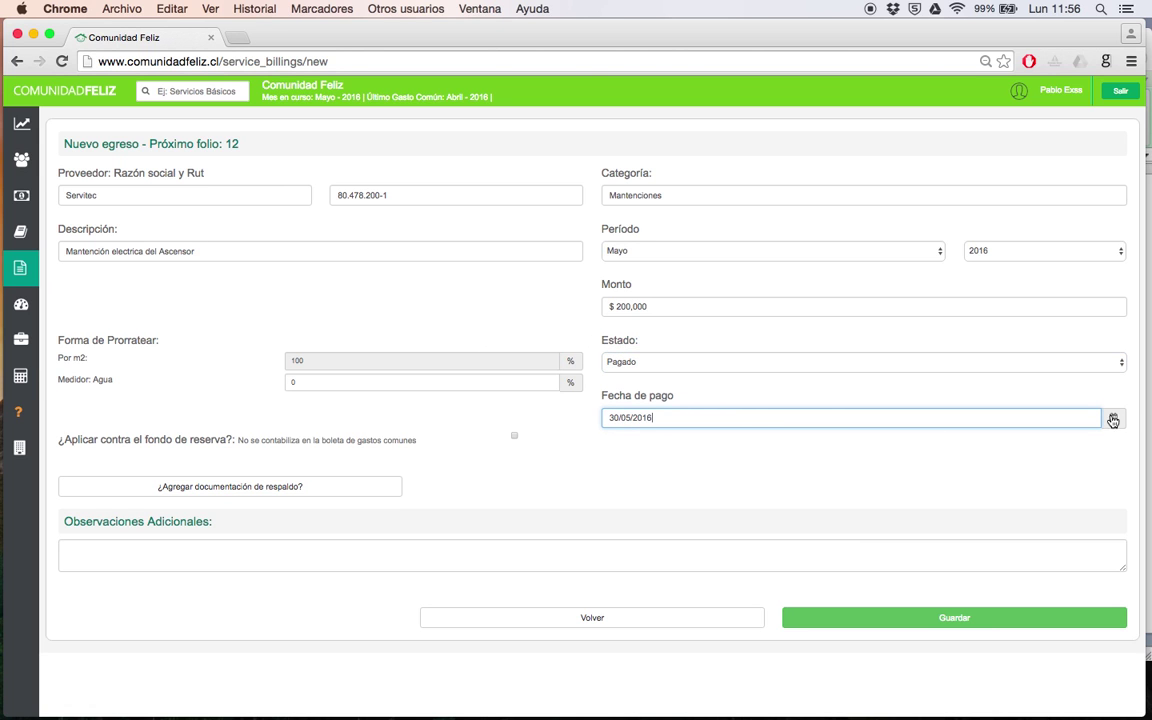
click(1046, 529)
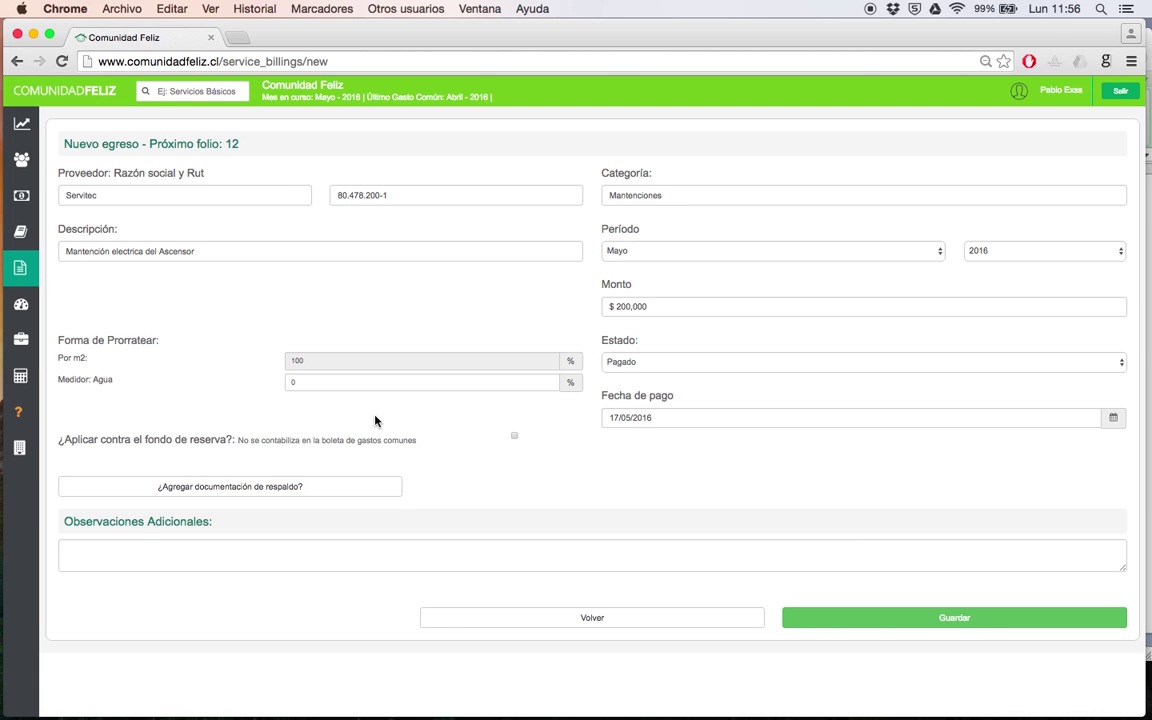
Step: Add supporting documentation to the expense, with Factura as the receipt type and 221 as the receipt number
click(514, 436)
click(310, 493)
scroll(300, 470, down, 2)
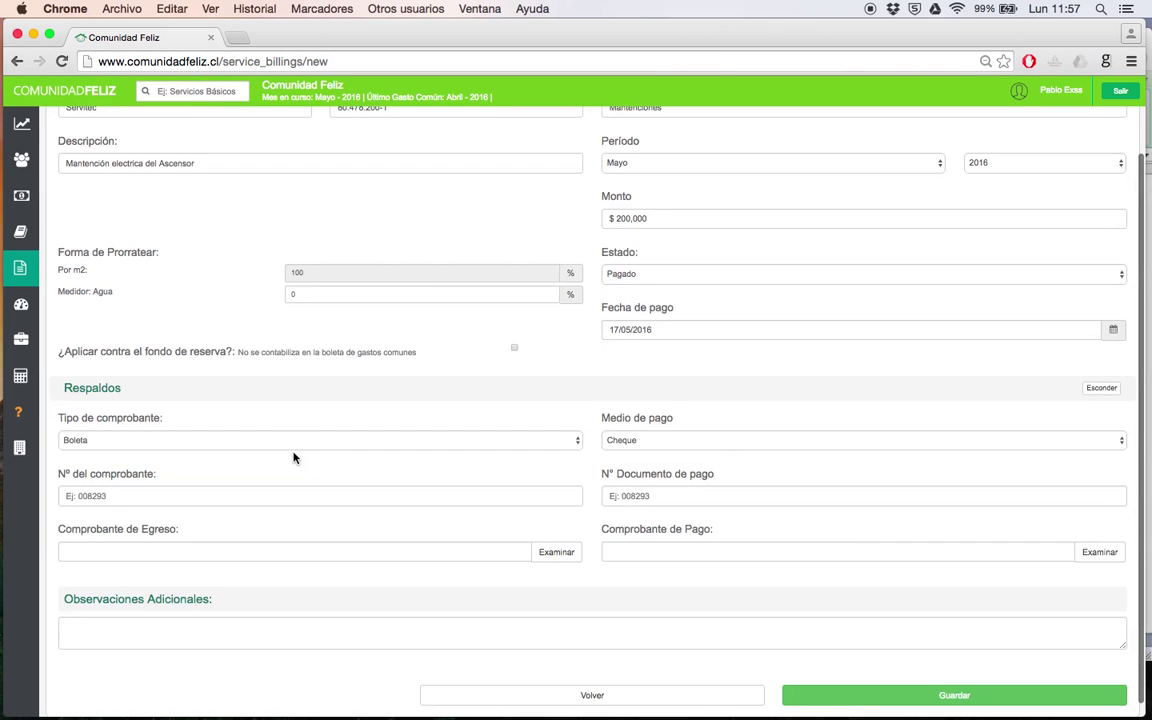
scroll(290, 440, down, 1)
click(257, 427)
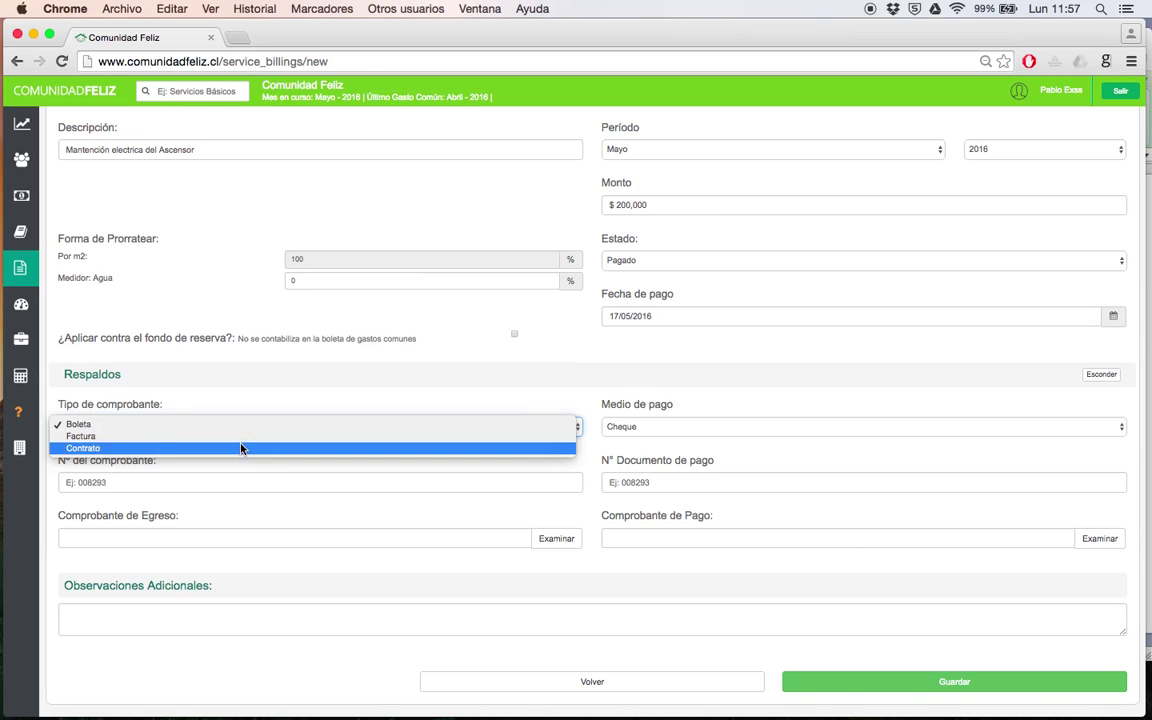
click(240, 437)
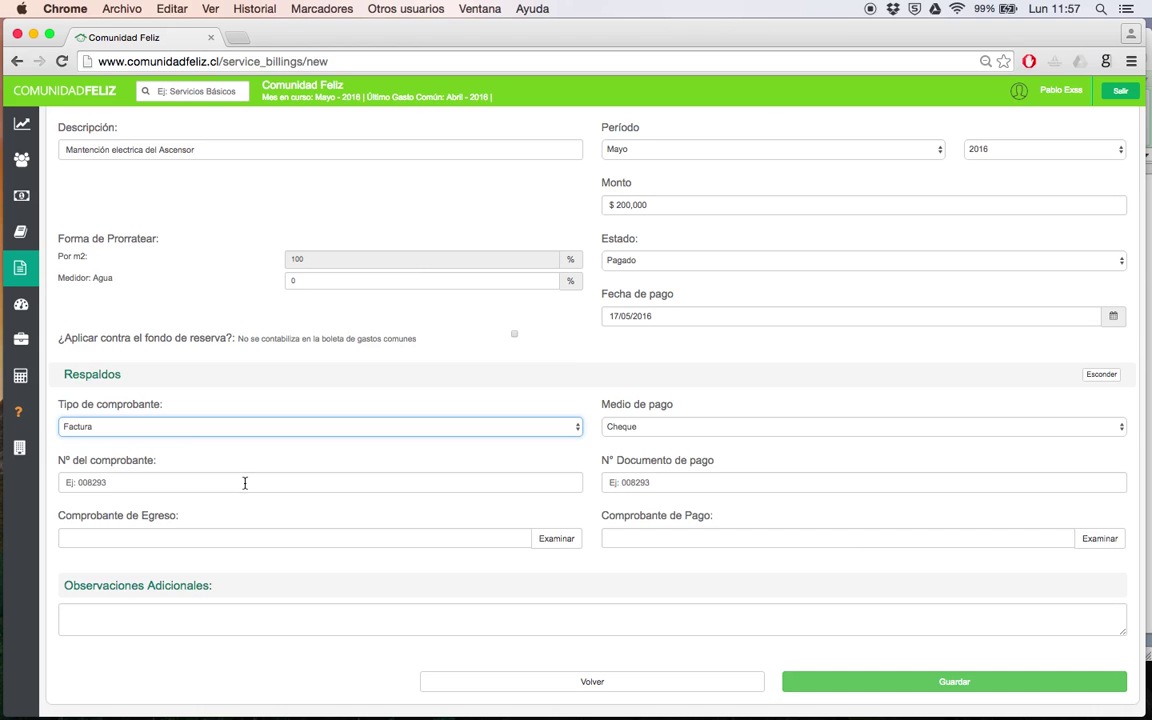
click(245, 482)
text(221)
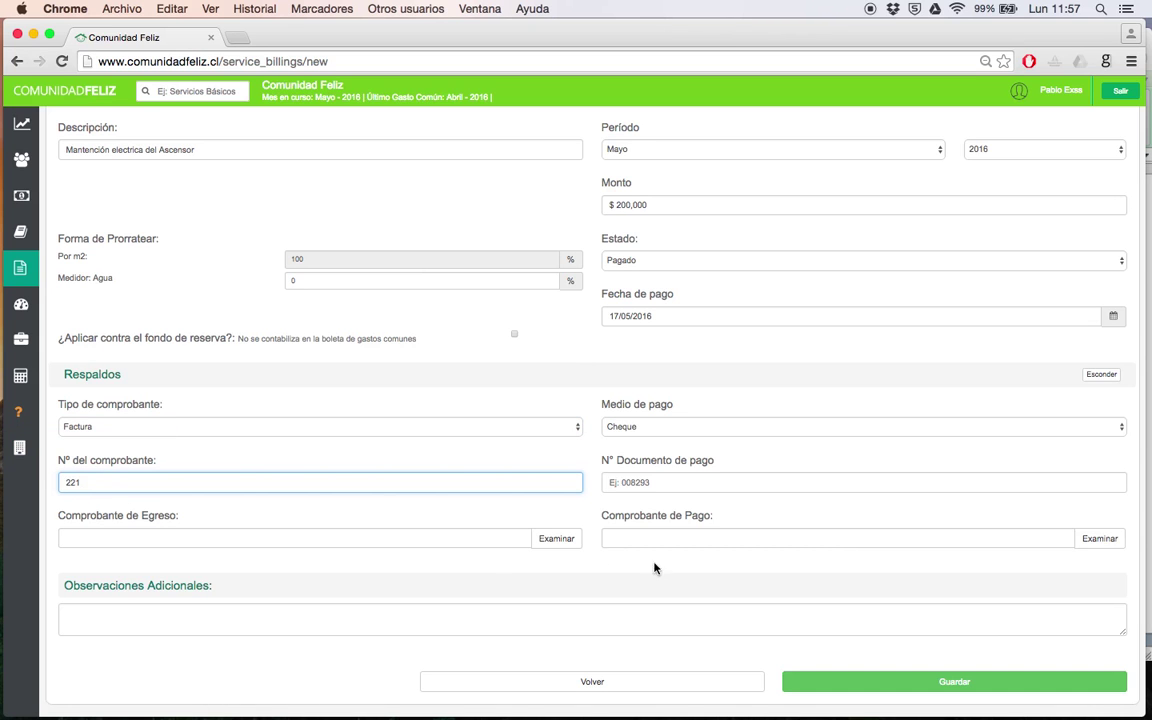
Step: Attach "boleta_gastos_comunes_Febrero - 2016 (1).pdf" from the Descargas folder as the Comprobante de Egreso
click(558, 541)
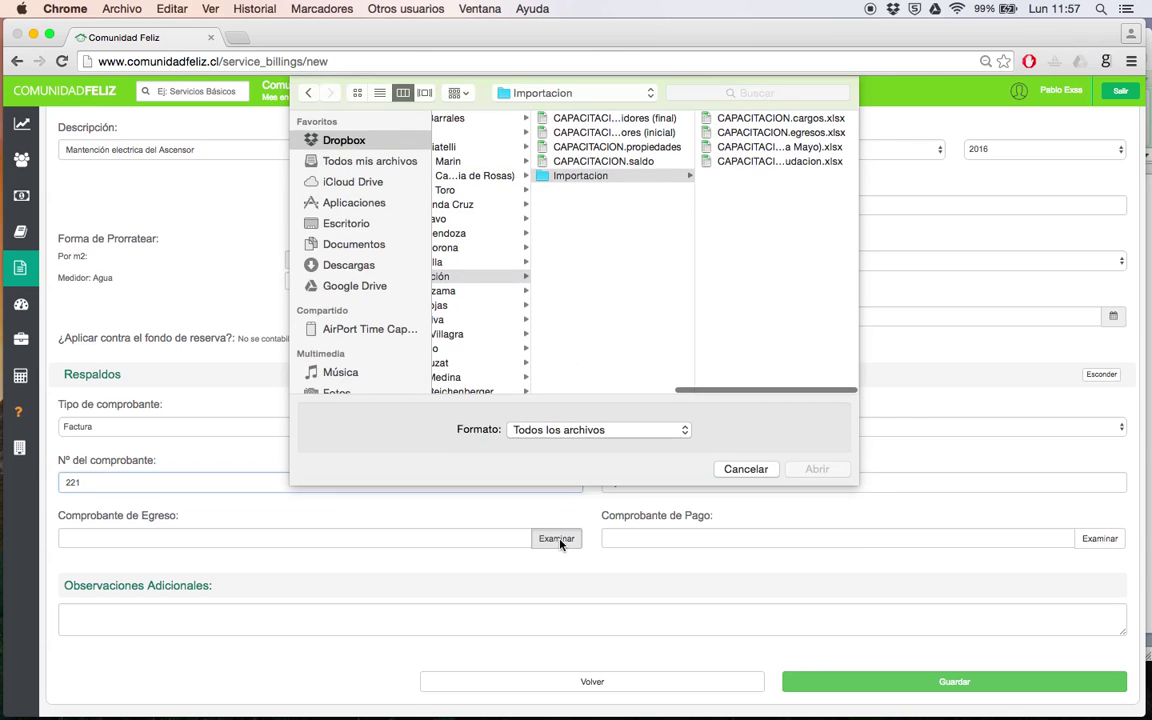
click(362, 268)
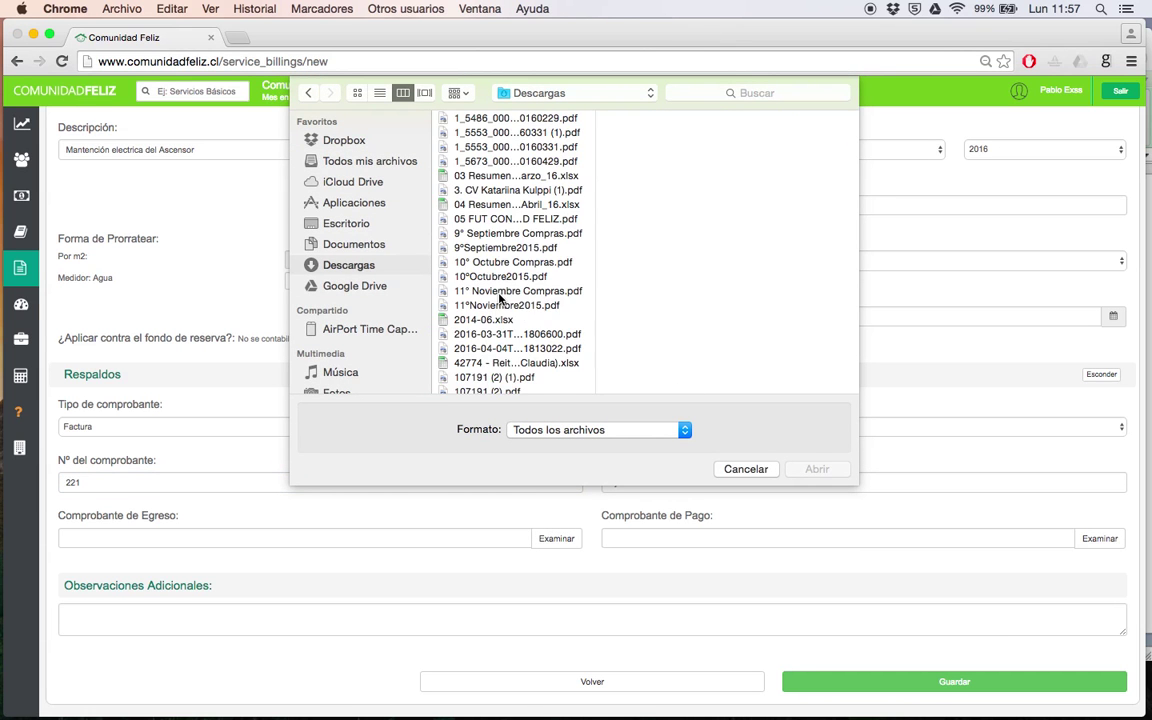
scroll(500, 280, down, 10)
scroll(500, 278, down, 5)
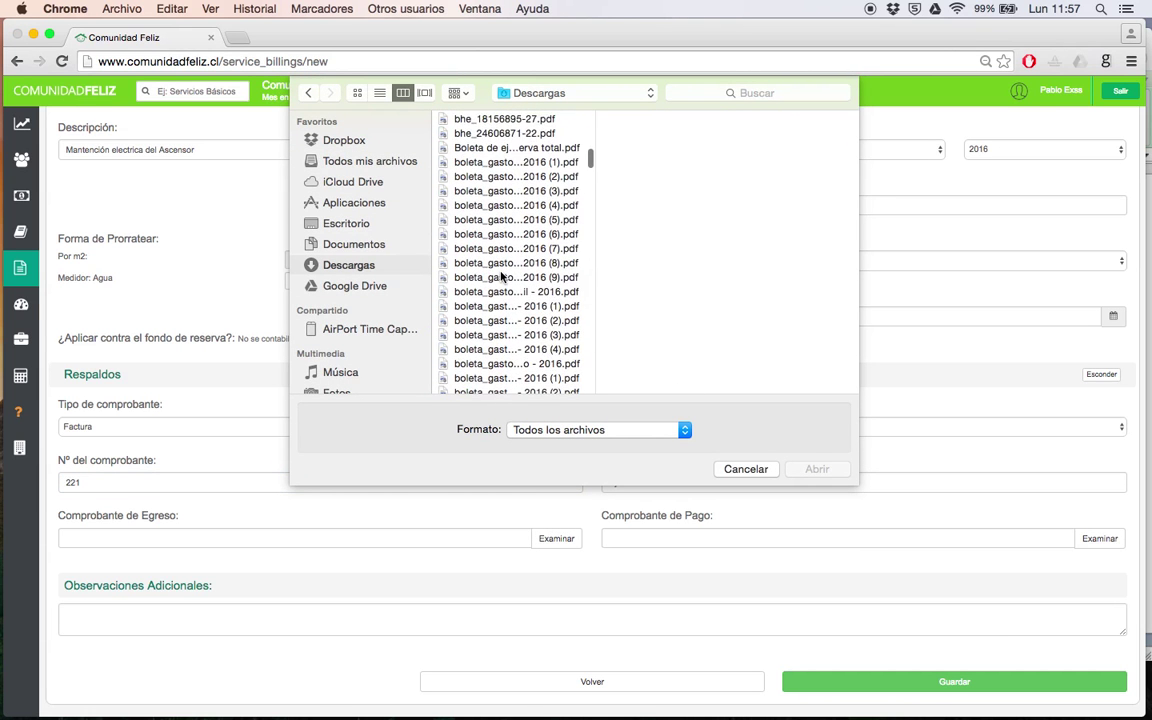
click(497, 250)
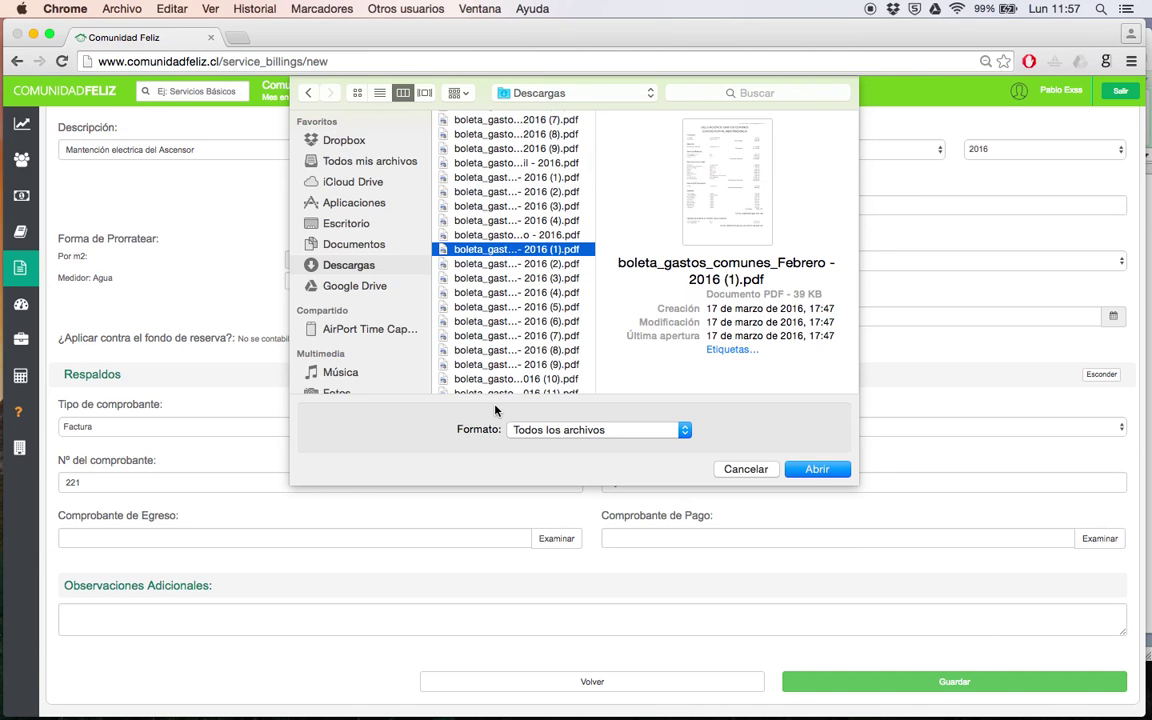
key(Return)
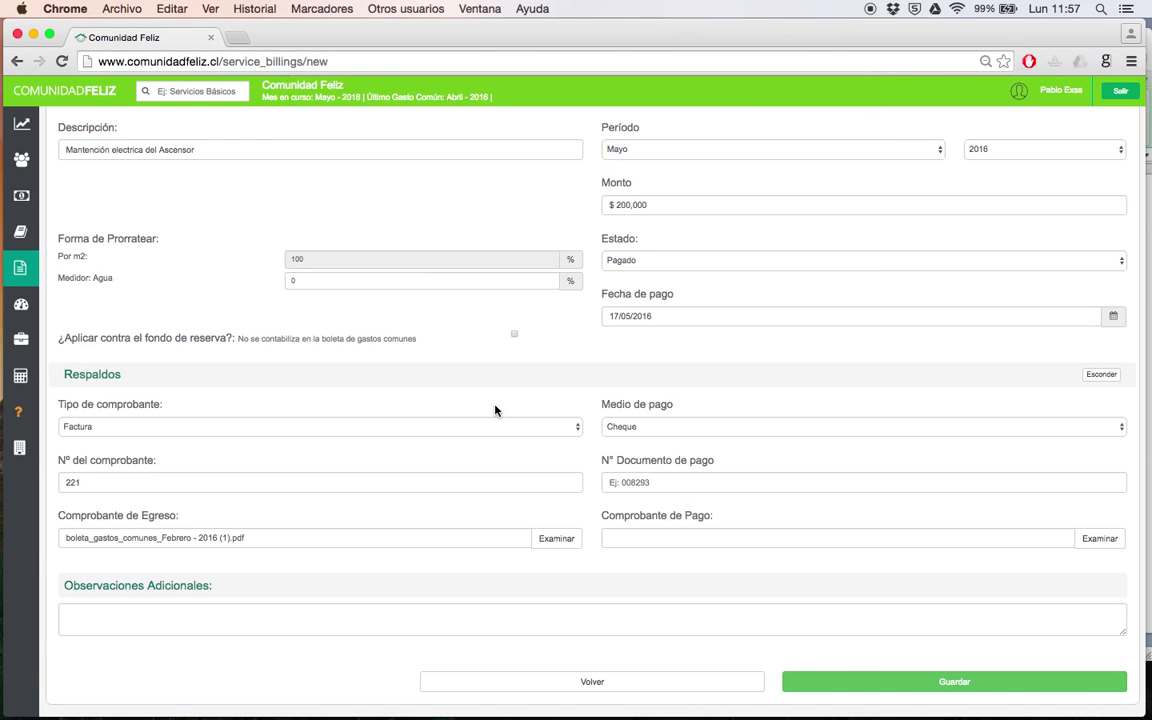
Step: Keep Cheque as the payment method, leave the payment document fields empty, and save the expense
click(773, 430)
click(771, 429)
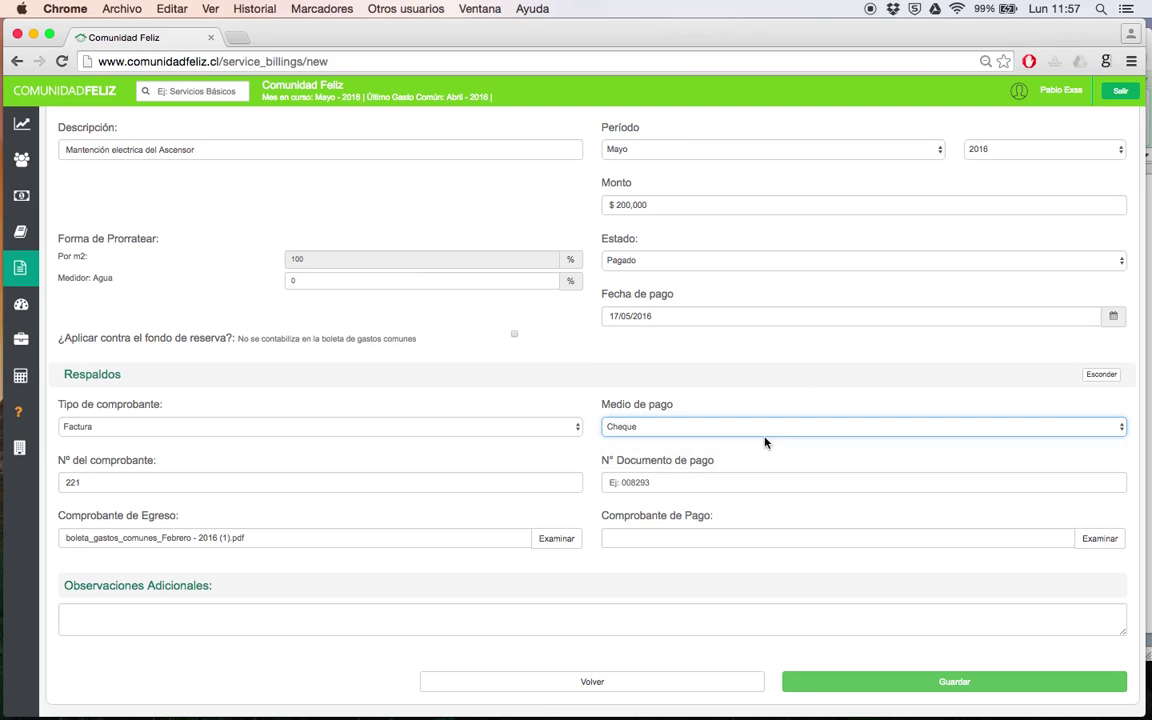
click(720, 472)
click(663, 536)
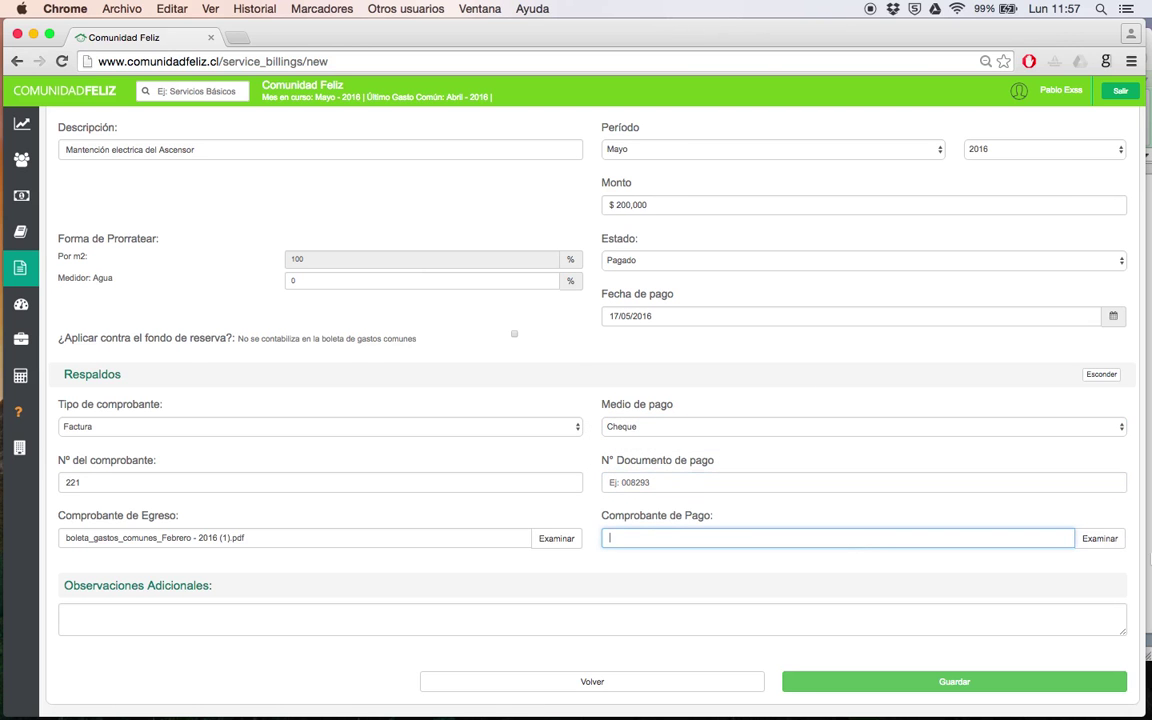
scroll(894, 418, up, 2)
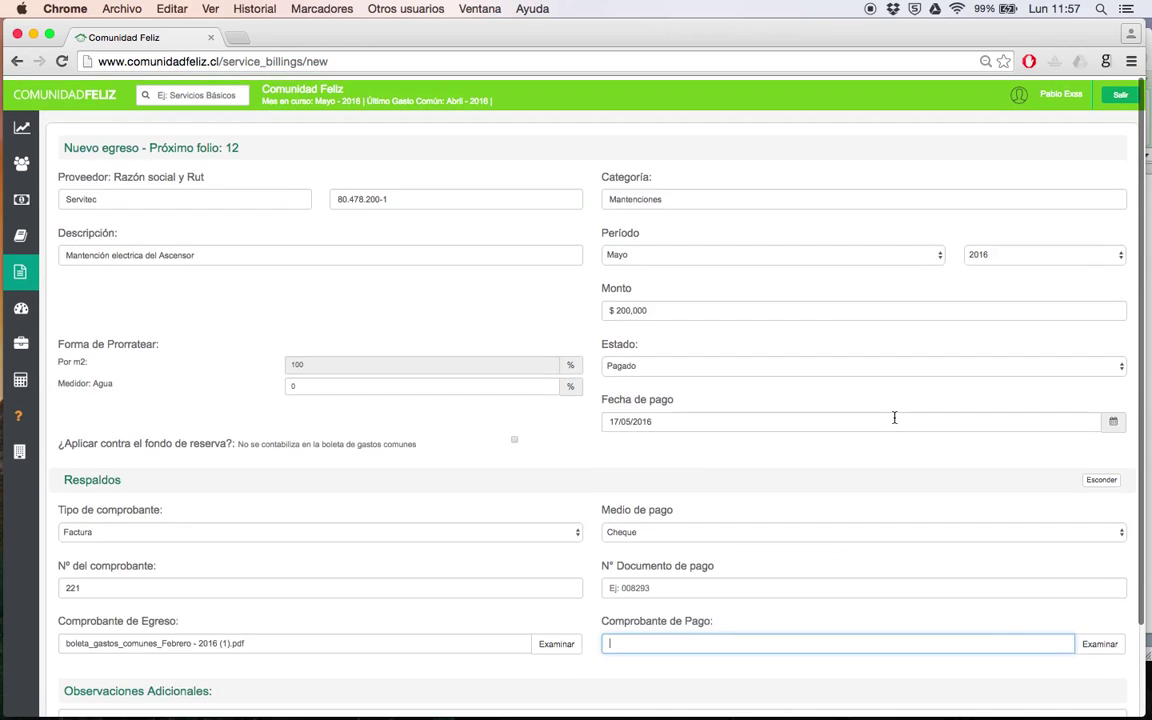
scroll(753, 604, down, 2)
click(849, 686)
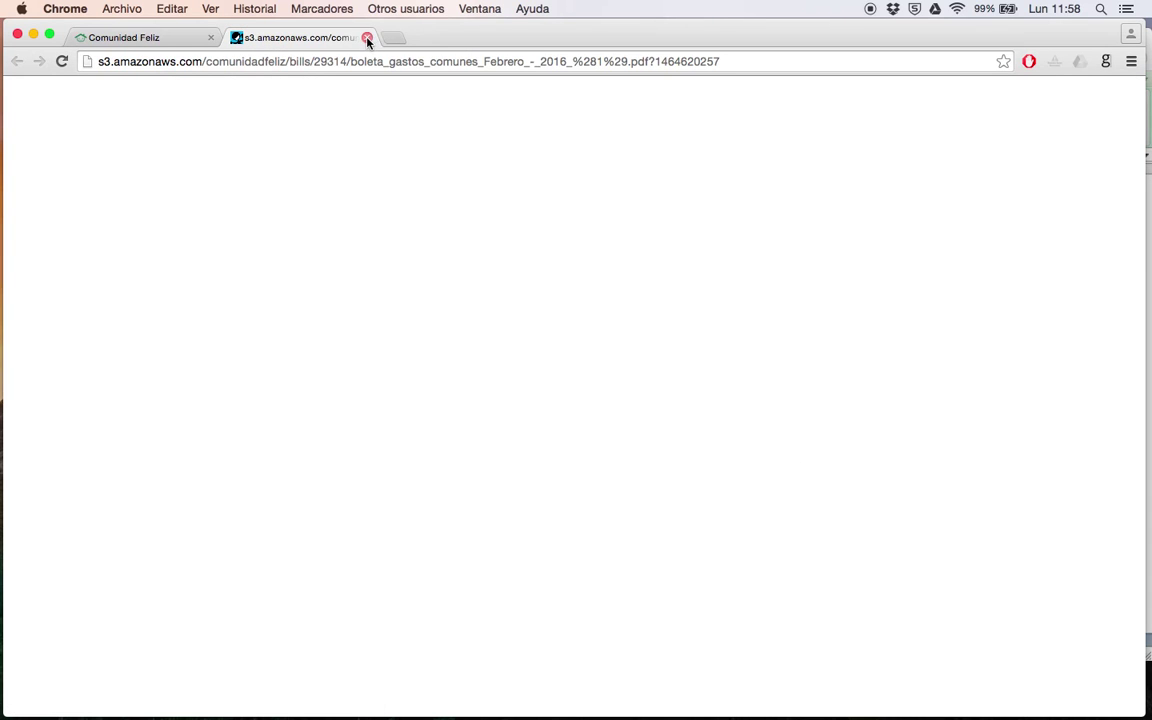
Step: Open the Excel importer for expenses and browse for a file in Dropbox under CF, Operaciones, clientes, Capacitación
click(170, 40)
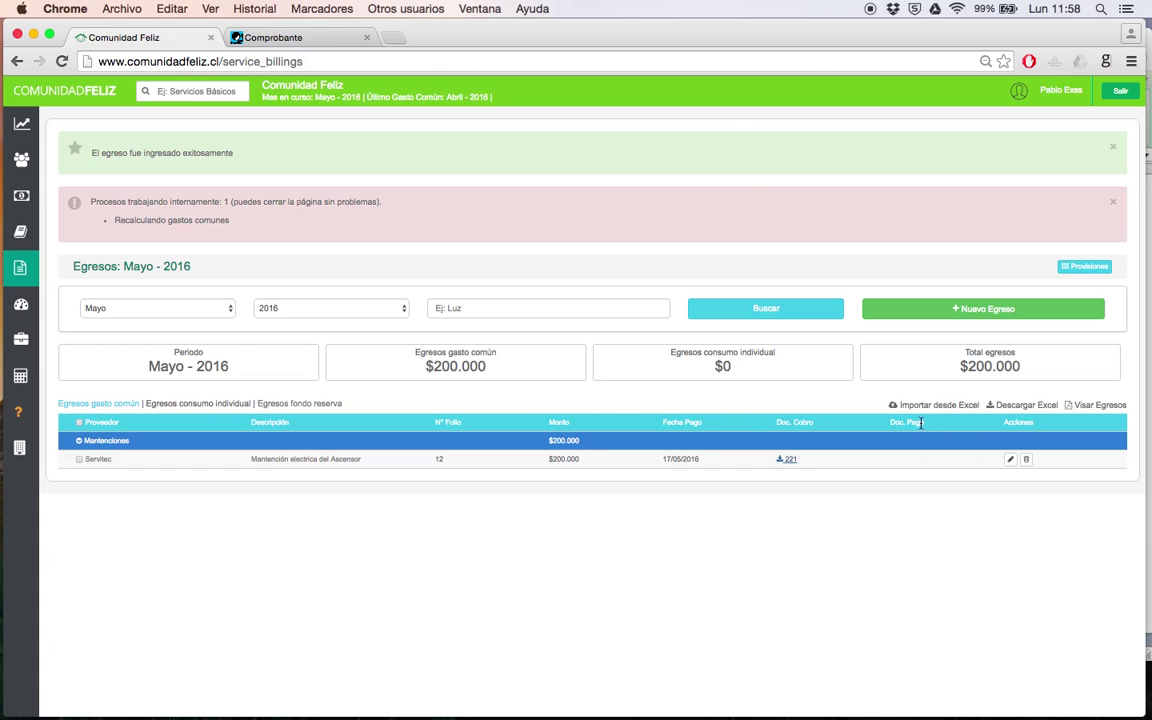
click(919, 407)
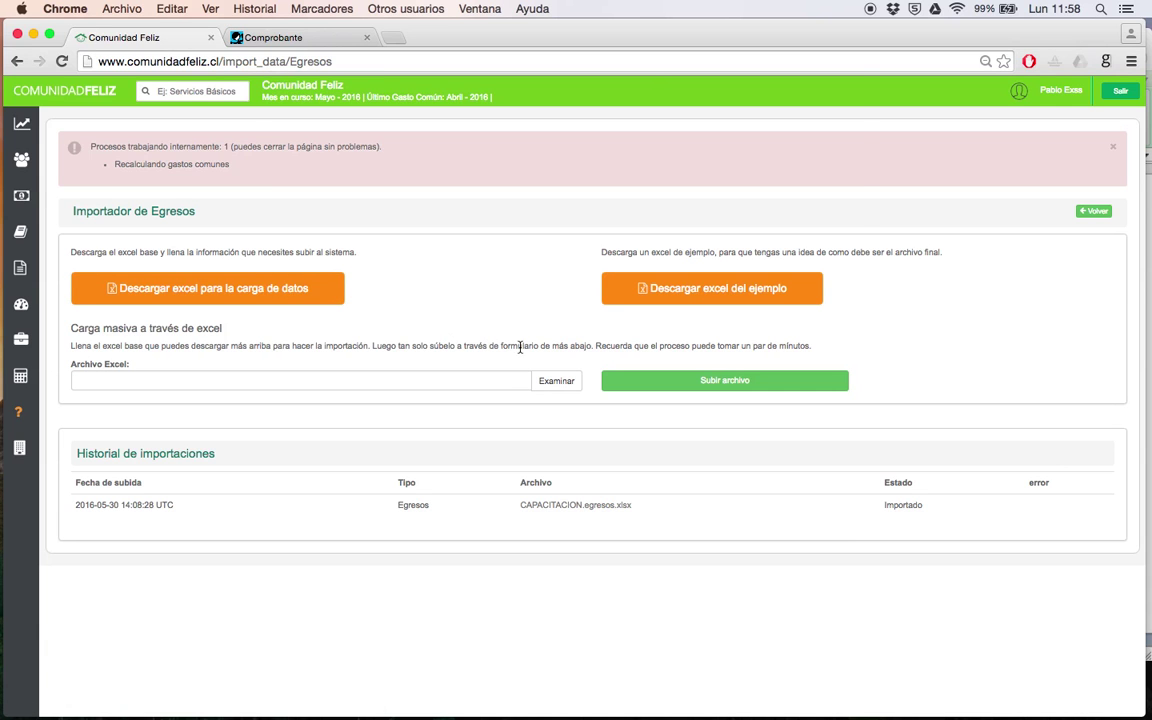
click(540, 384)
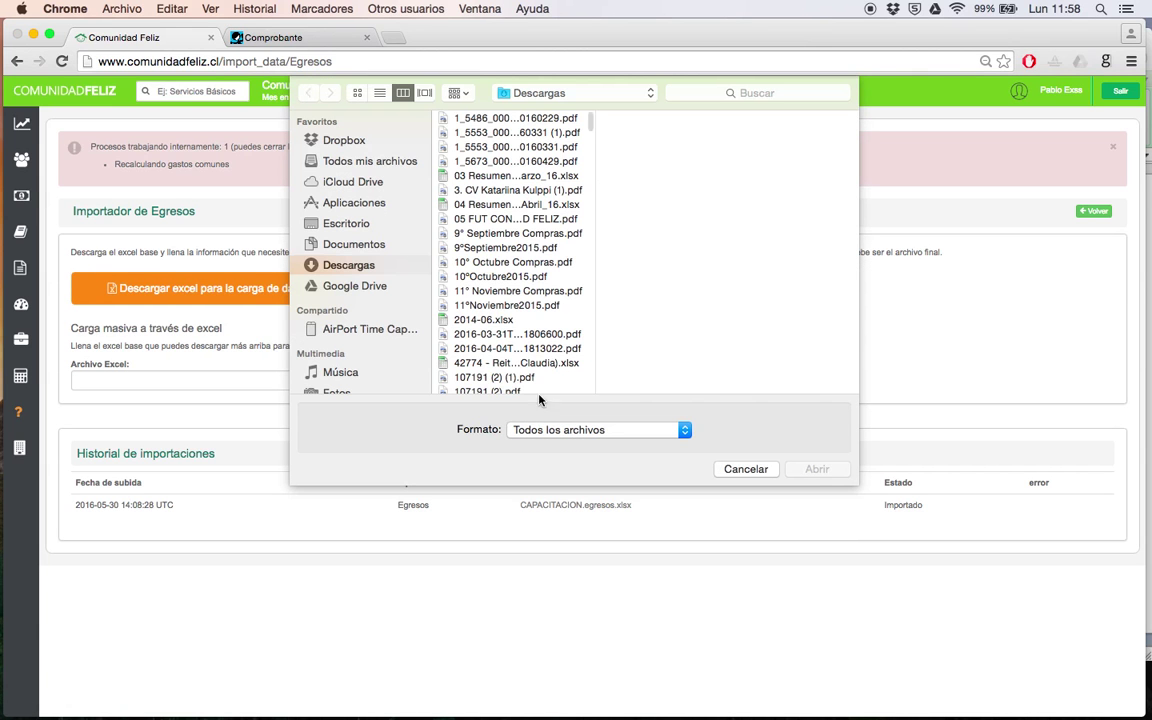
click(368, 148)
click(452, 118)
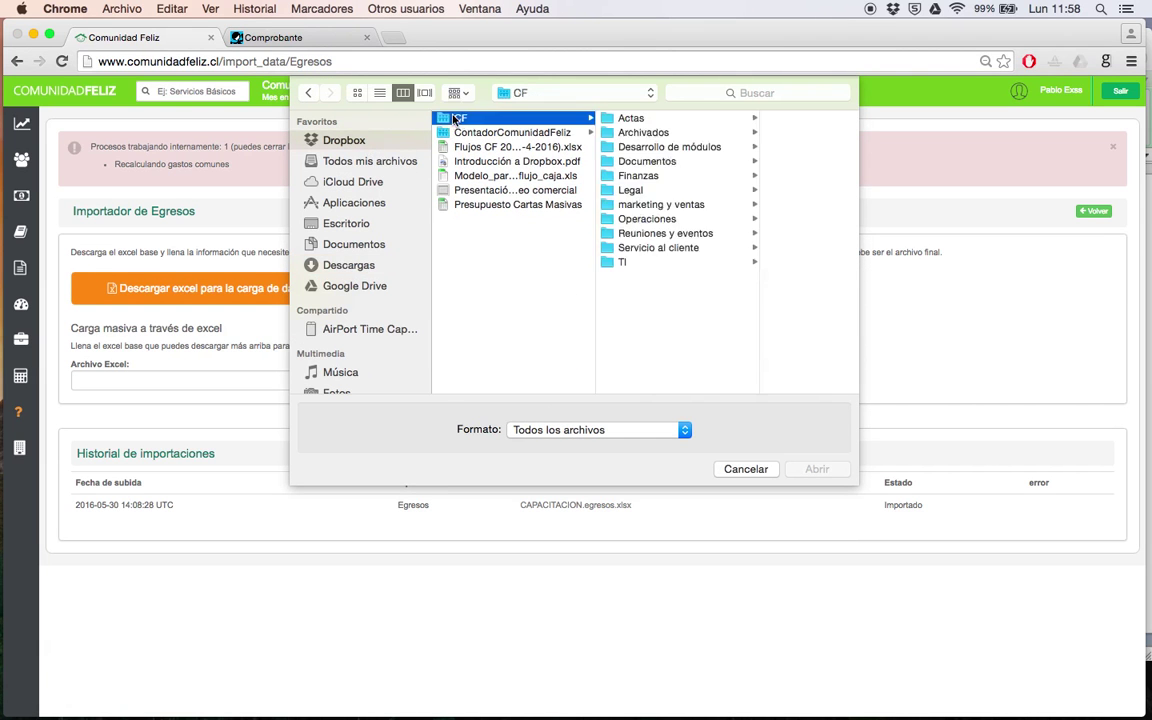
click(644, 219)
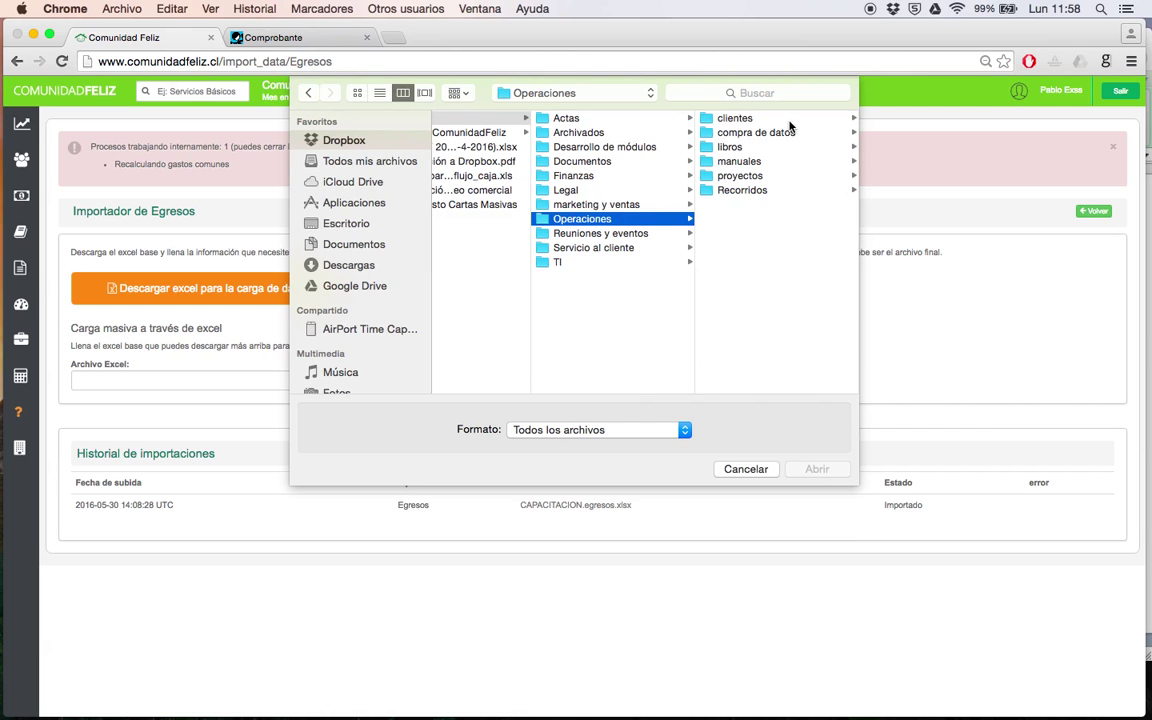
click(745, 119)
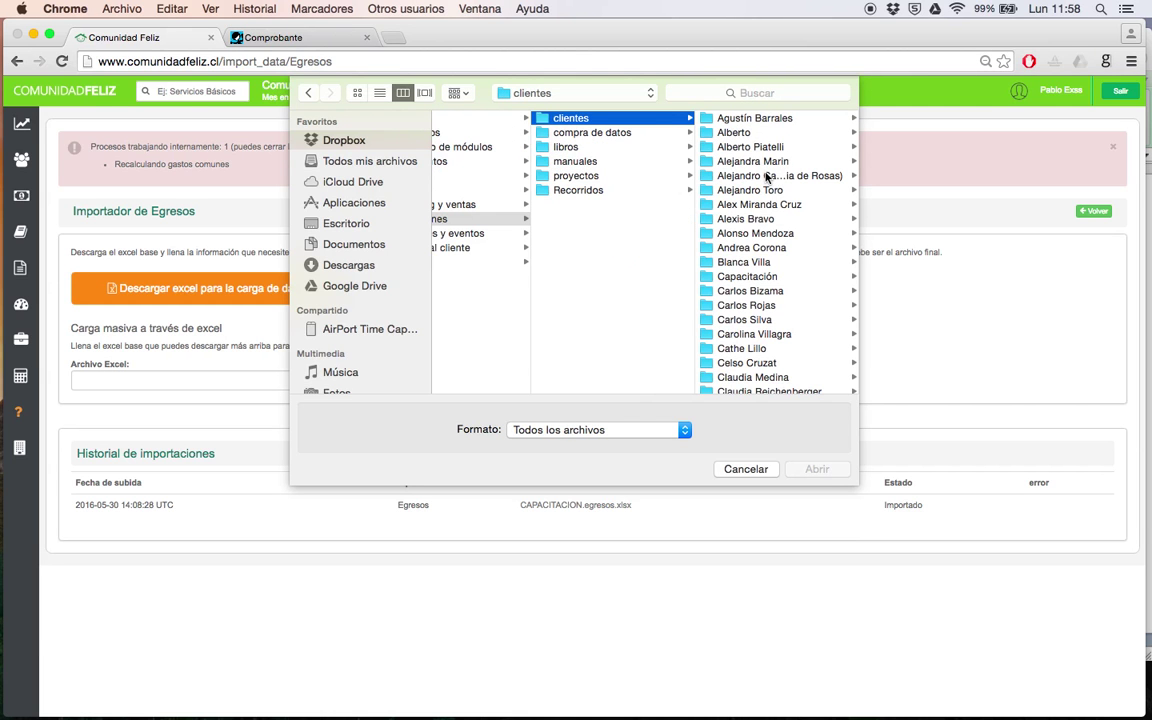
click(745, 276)
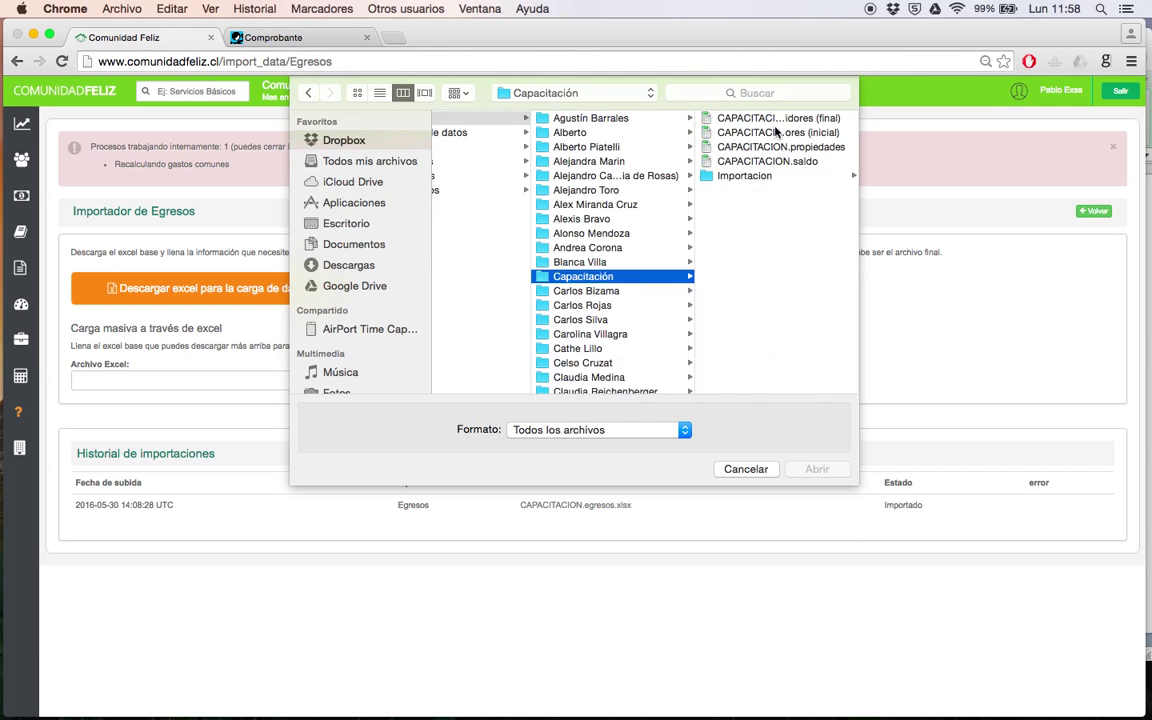
Step: Choose CAPACITACION.egresos.xlsx from the Importacion folder as the import file
click(760, 130)
key(Down)
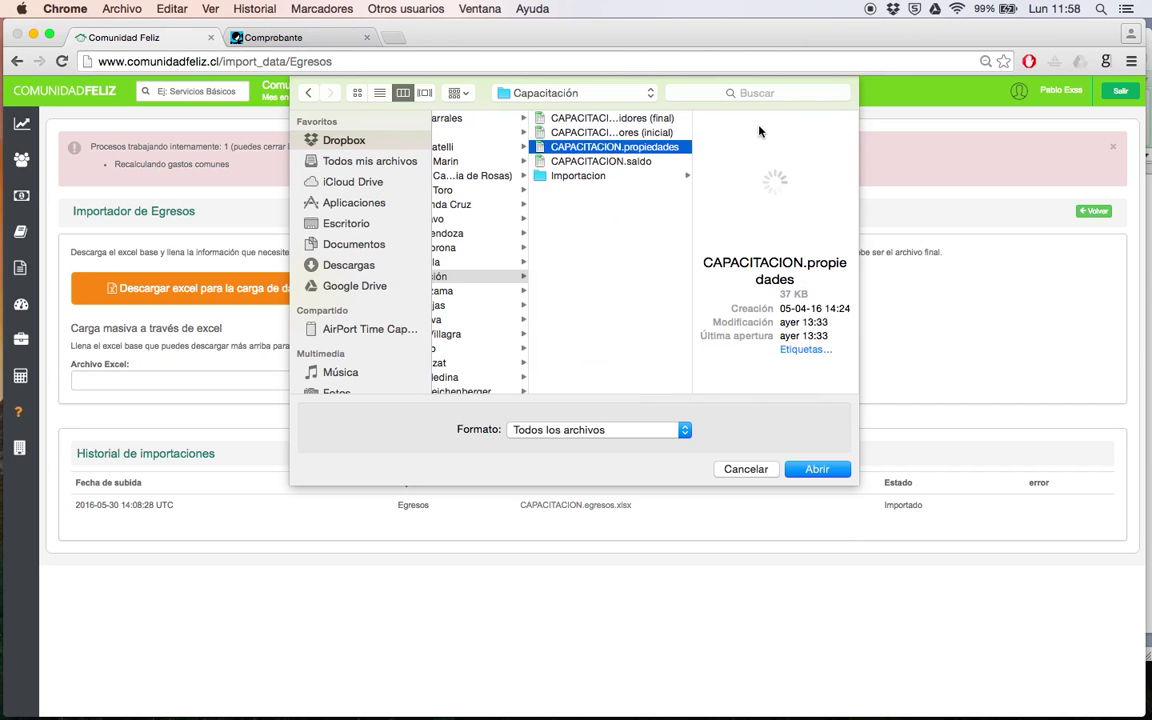
key(Down)
key(Down)
key(Right)
key(Down)
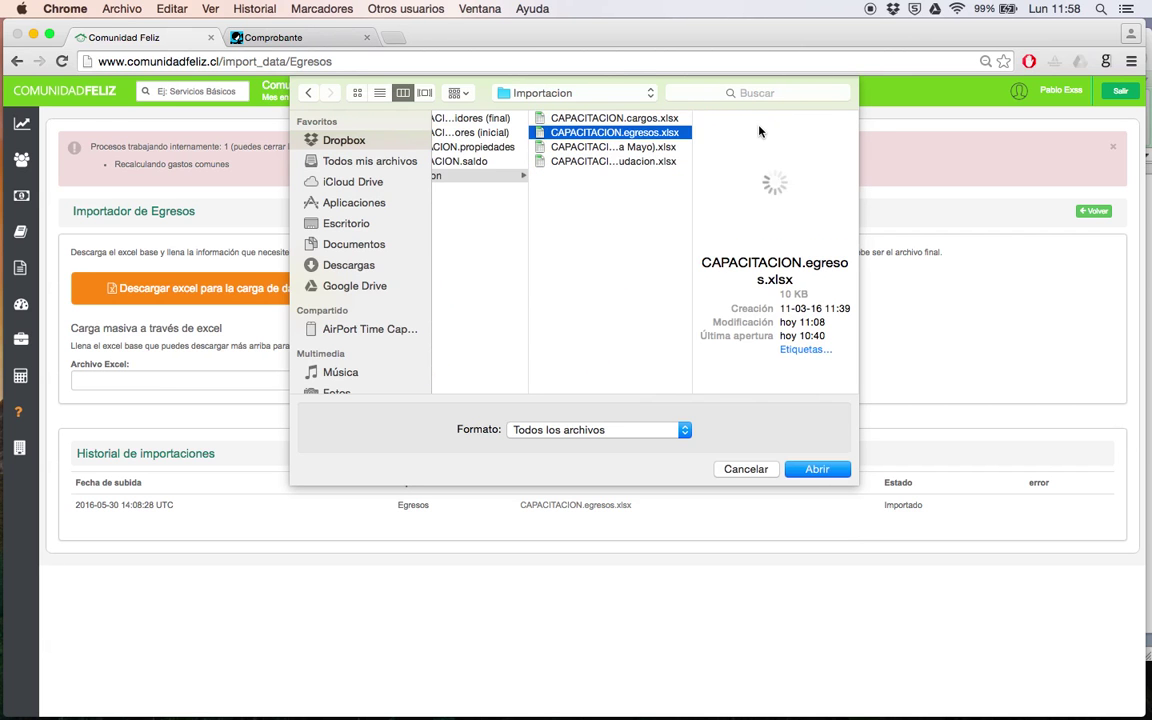
key(Return)
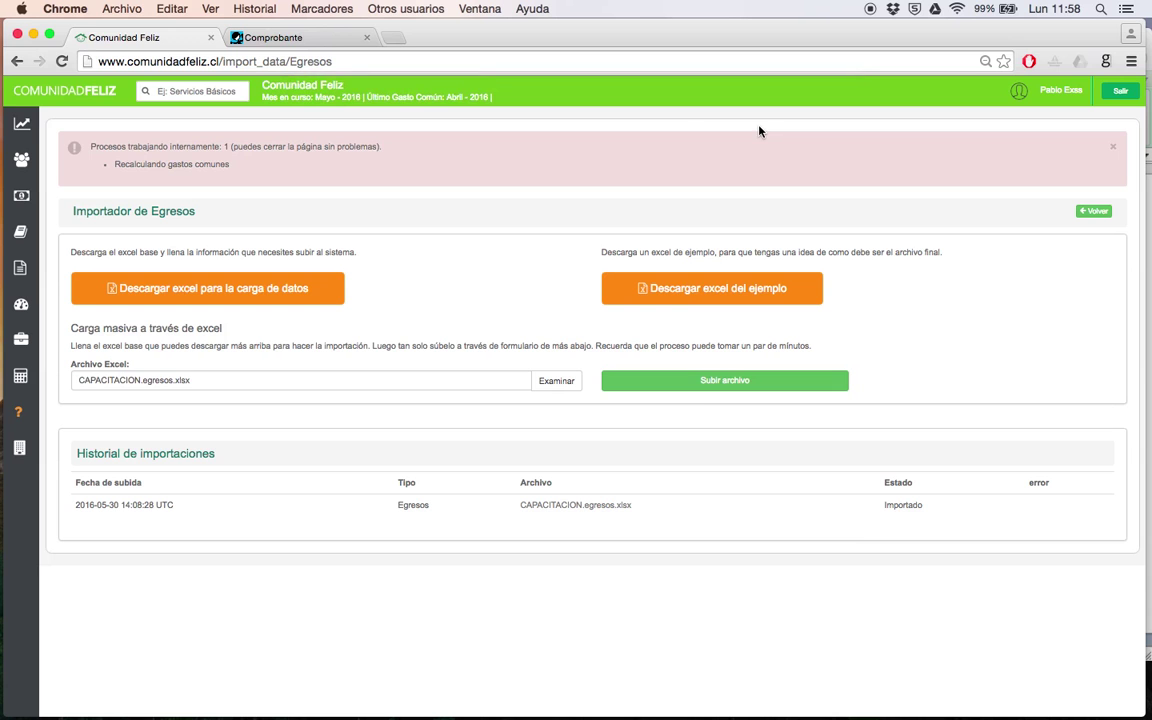
Step: Upload the chosen Excel file, refresh its import status, and return to the Mayo 2016 expense list
click(690, 382)
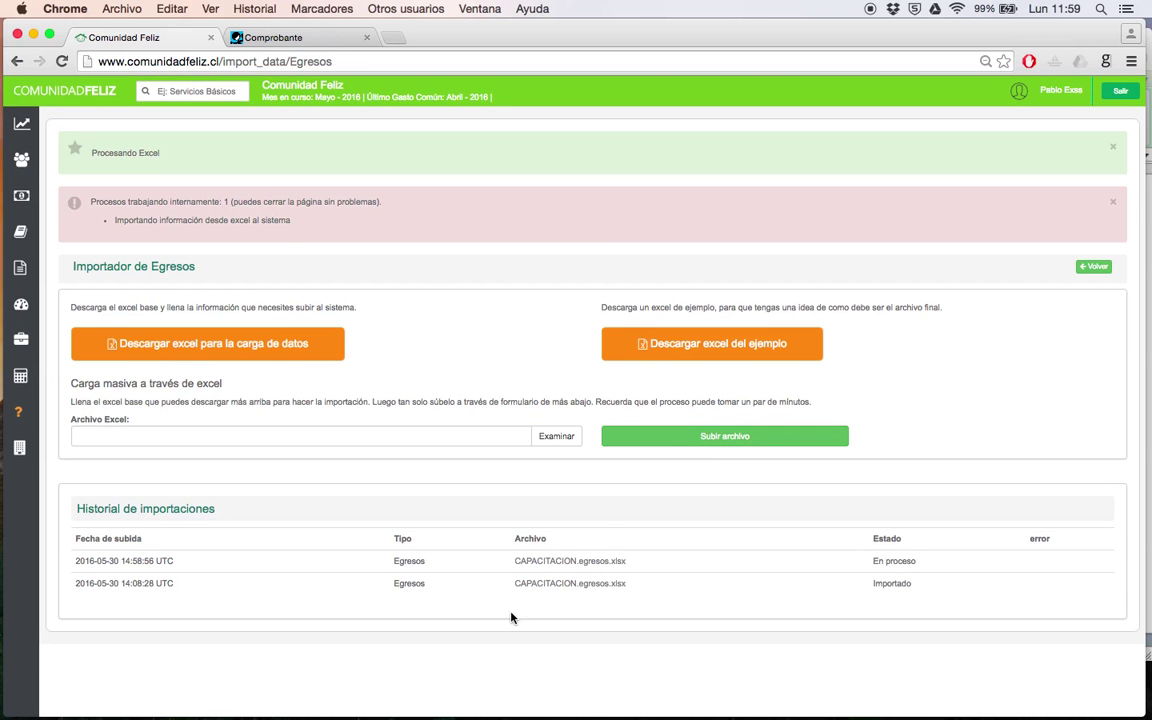
click(62, 61)
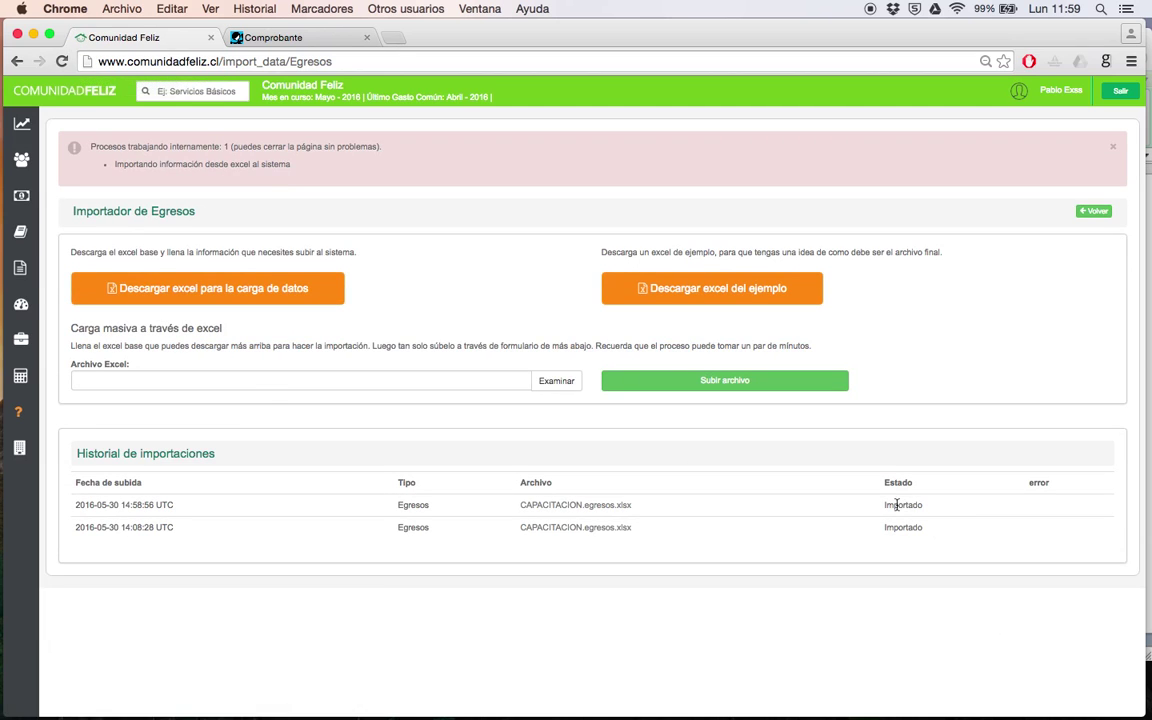
click(21, 271)
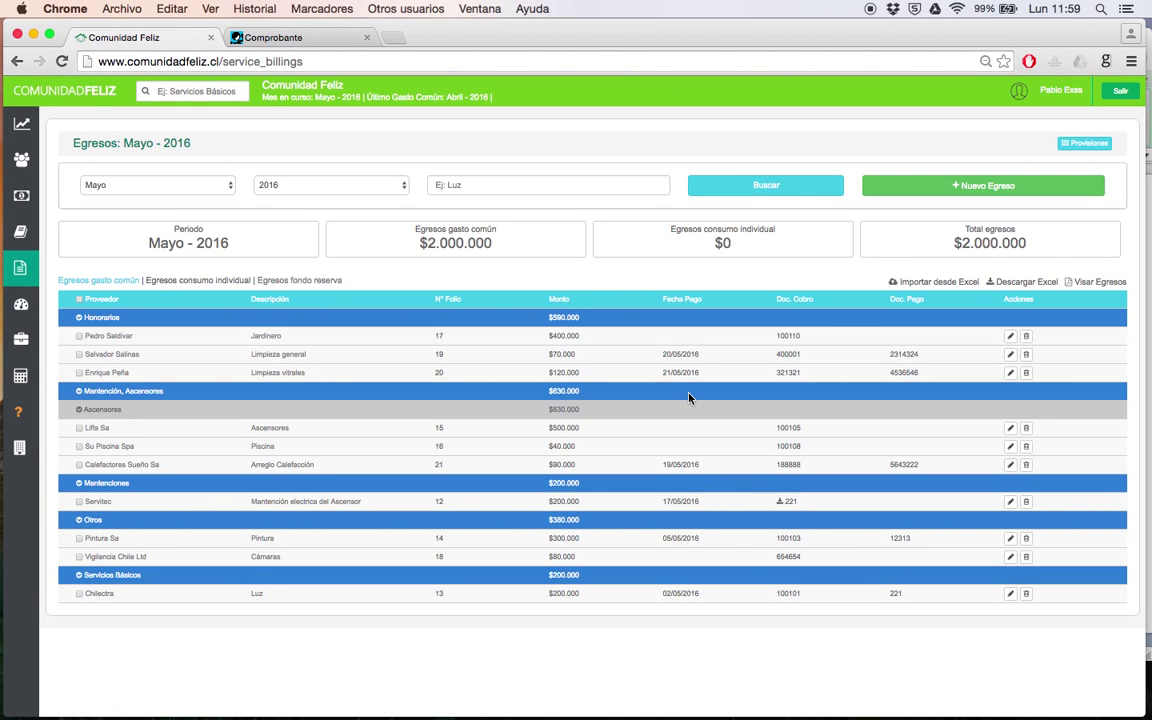
Step: Switch to the CAPACITACION.egresos.xlsx workbook in Excel and go to the first provider name in cell A2
key(ctrl+Up)
click(573, 273)
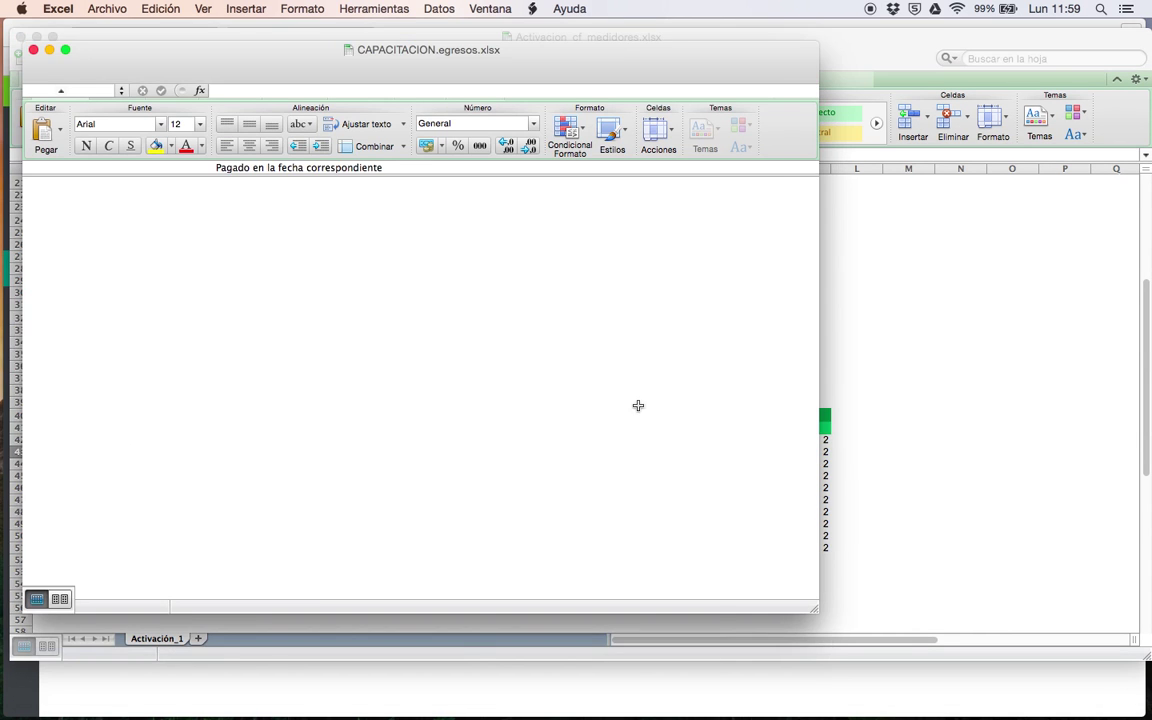
key(Left)
key(Left)
key(Left)
key(Left)
key(Left)
key(Left)
key(Left)
key(Left)
key(Left)
key(Left)
key(Left)
key(Left)
key(Left)
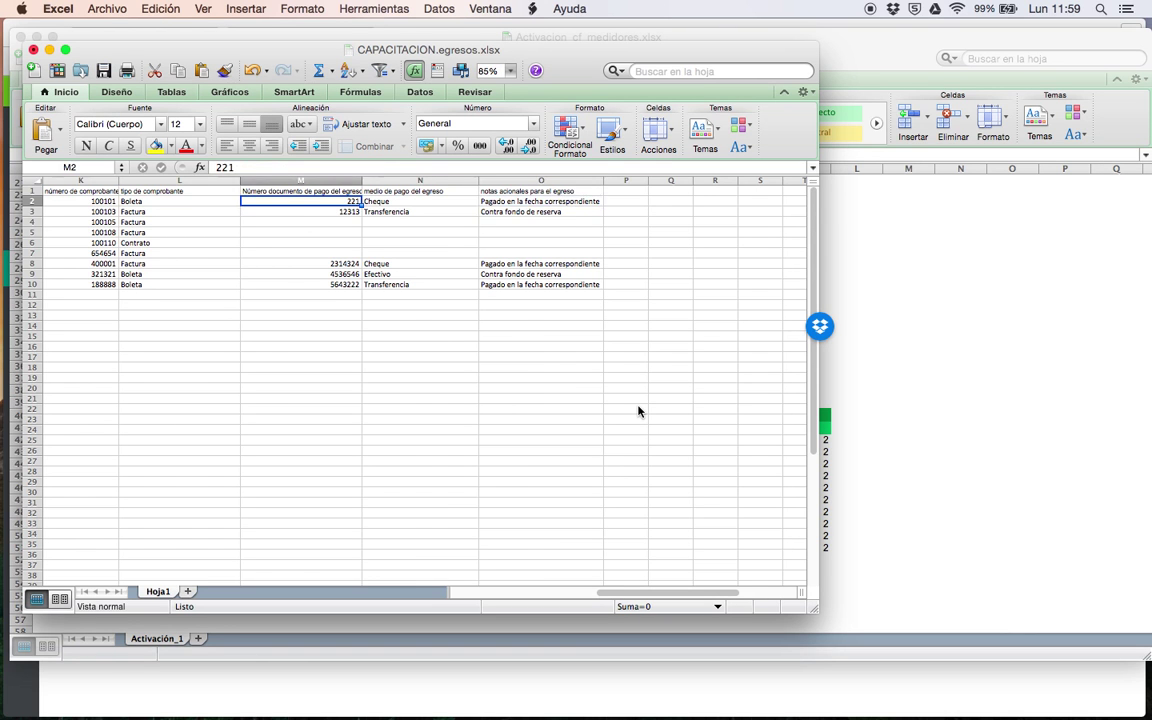
key(Left)
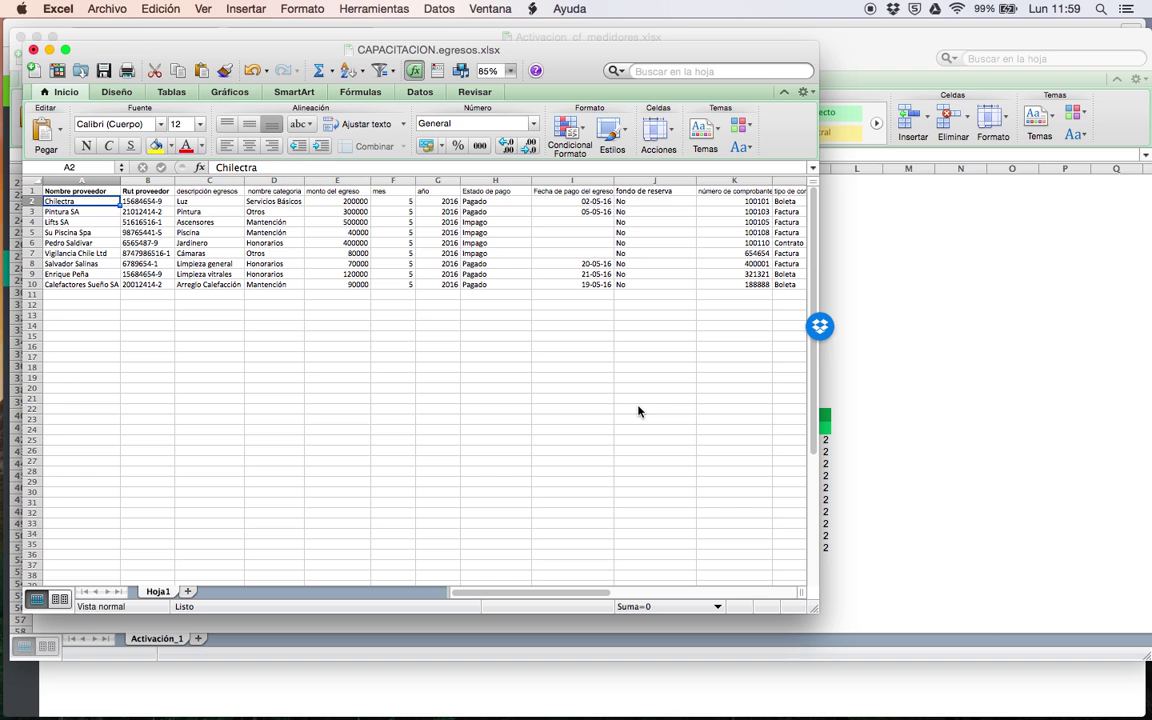
Step: Examine the provider Rut, description, category, amount, month and year columns of the expense sheet
key(Right)
key(Right)
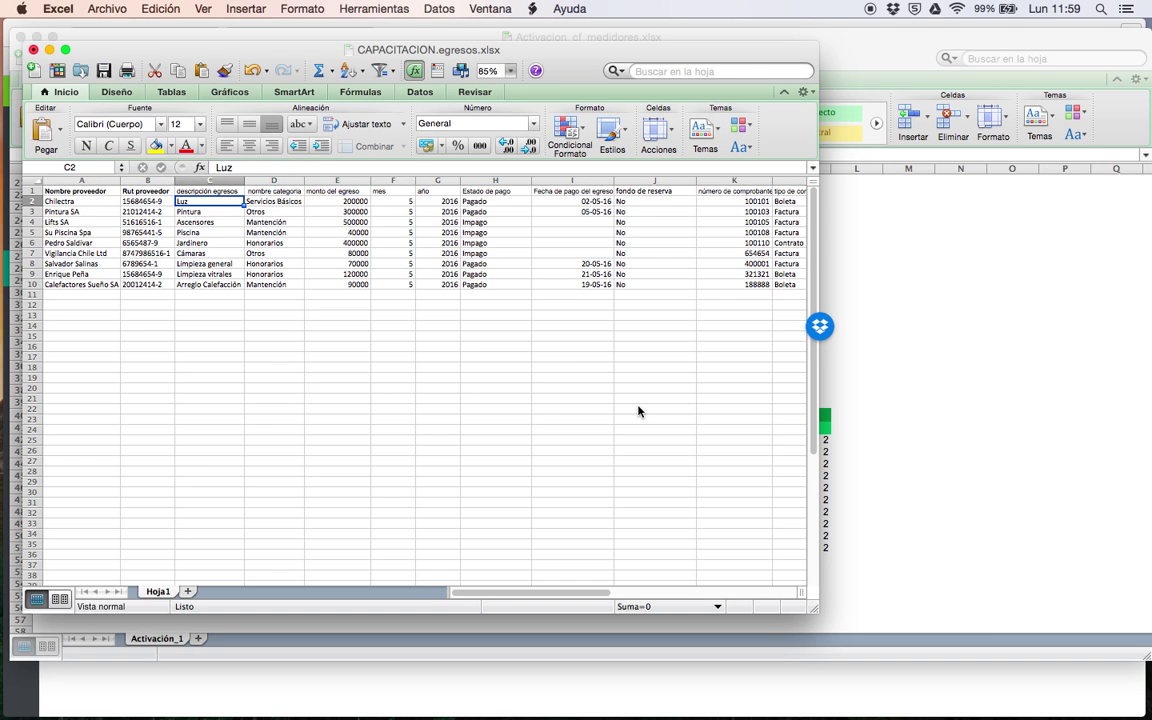
key(Right)
key(Right)
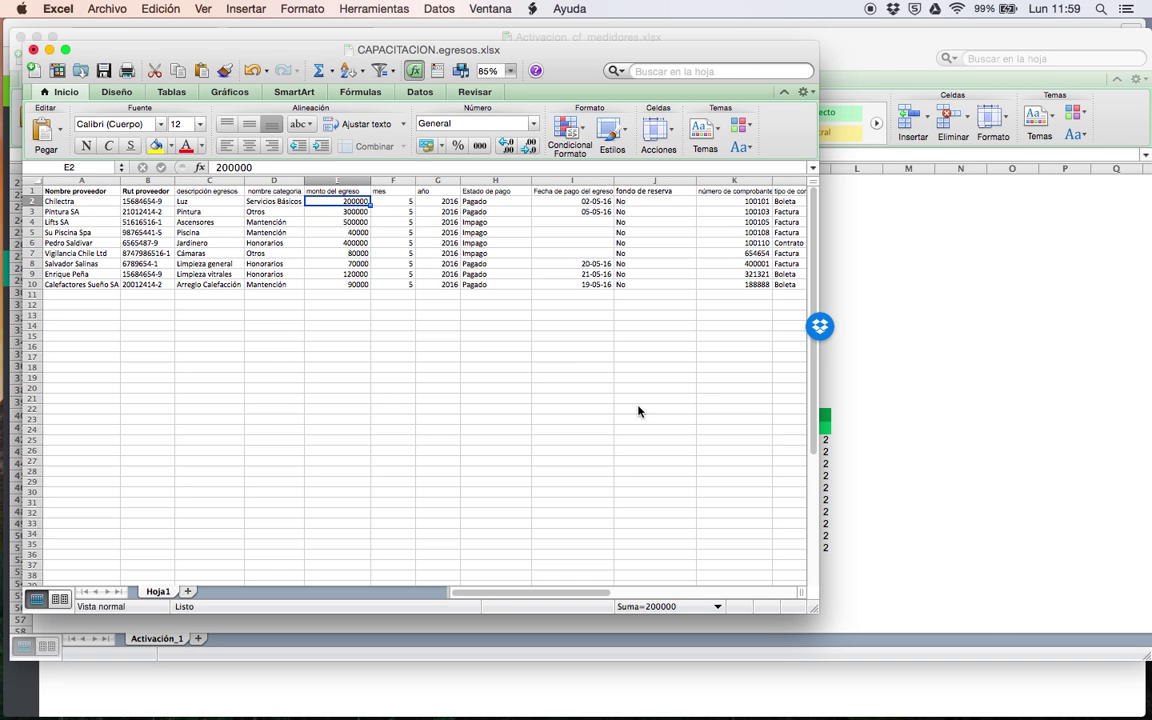
key(Right)
key(Right)
key(Left)
key(Right)
key(Left)
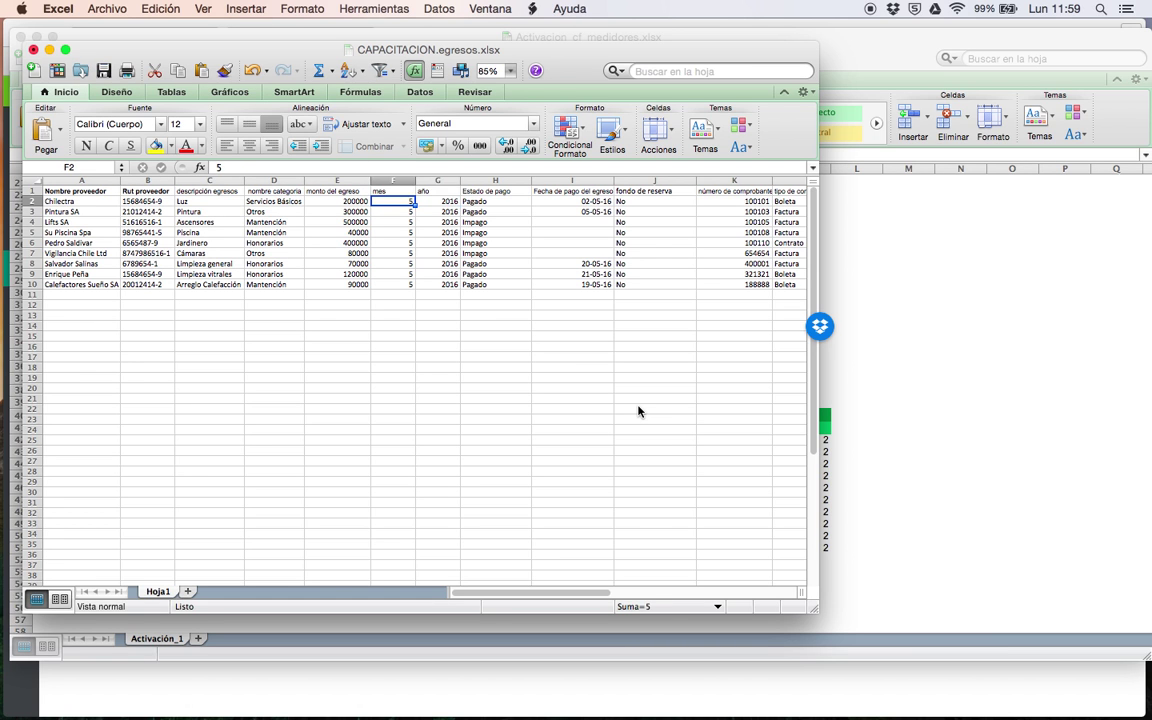
Step: Examine the payment status, payment date and reserve fund columns, comparing paid and unpaid rows
key(Right)
key(Right)
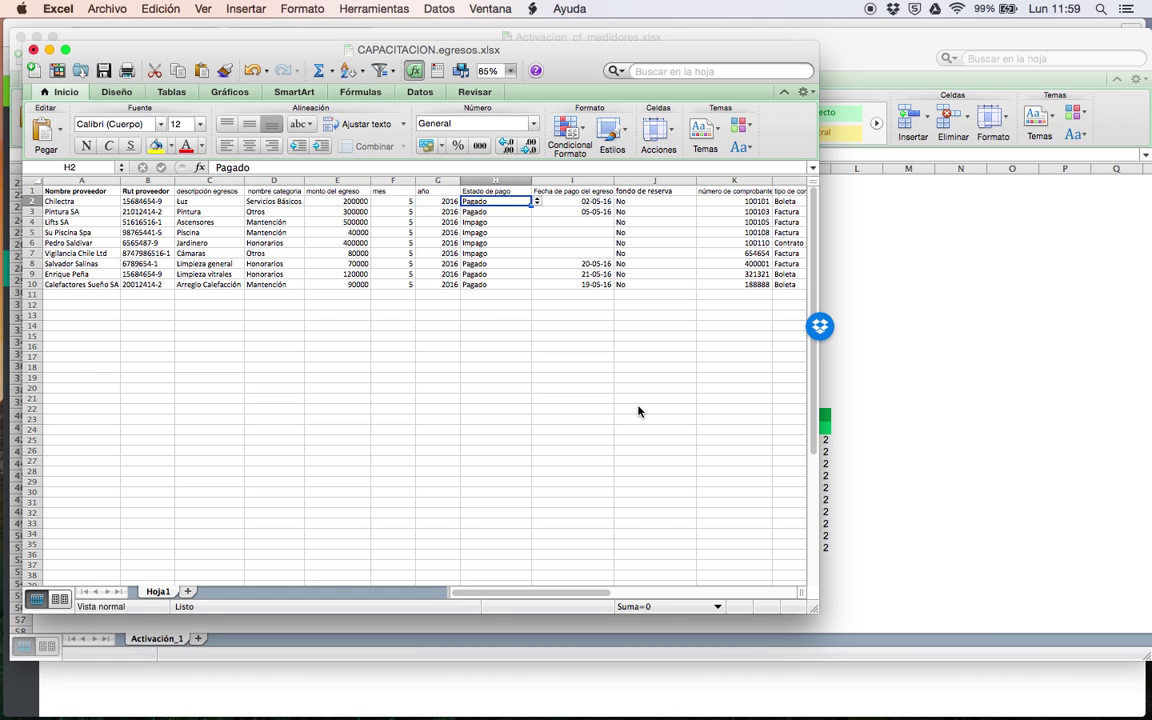
key(Down)
key(Down)
key(Right)
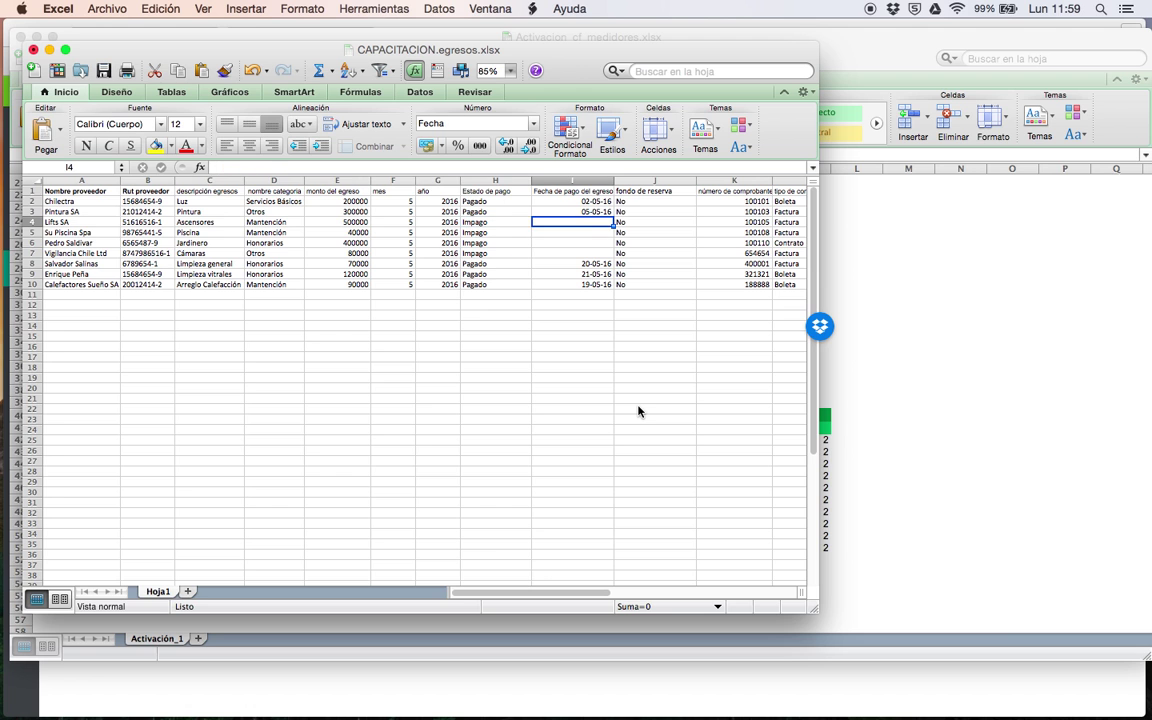
key(Up)
key(Right)
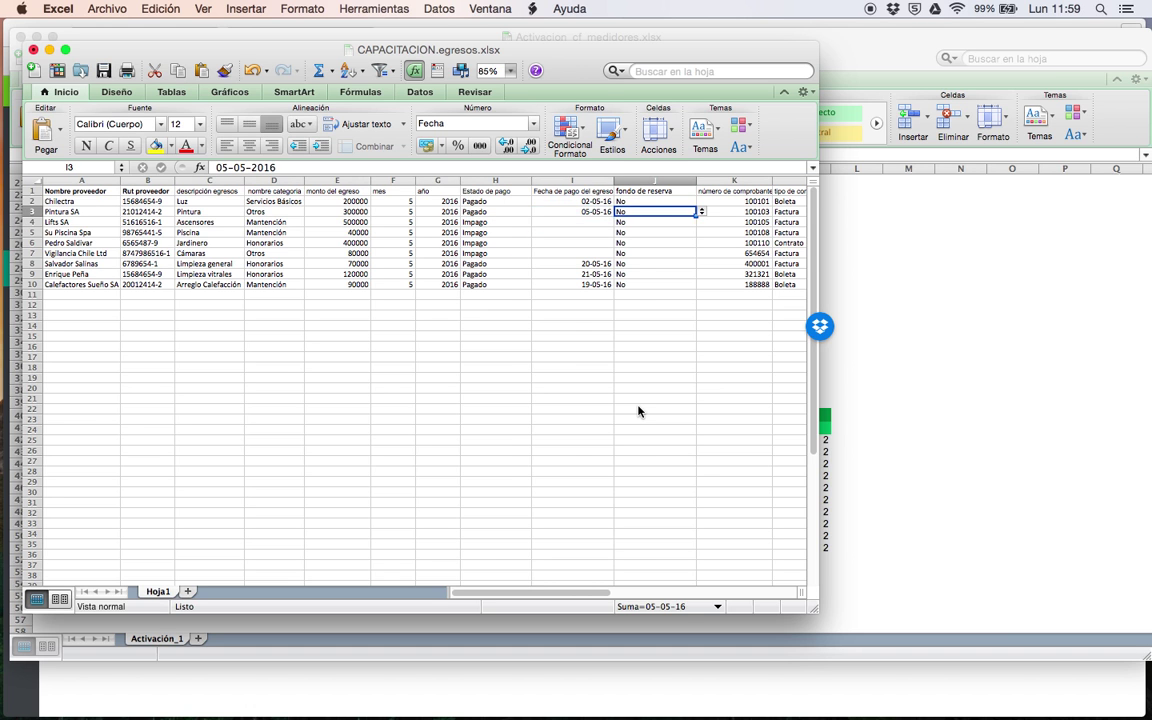
Step: Examine the receipt number and type, payment document number, payment method and additional notes columns
scroll(638, 411, right, 5)
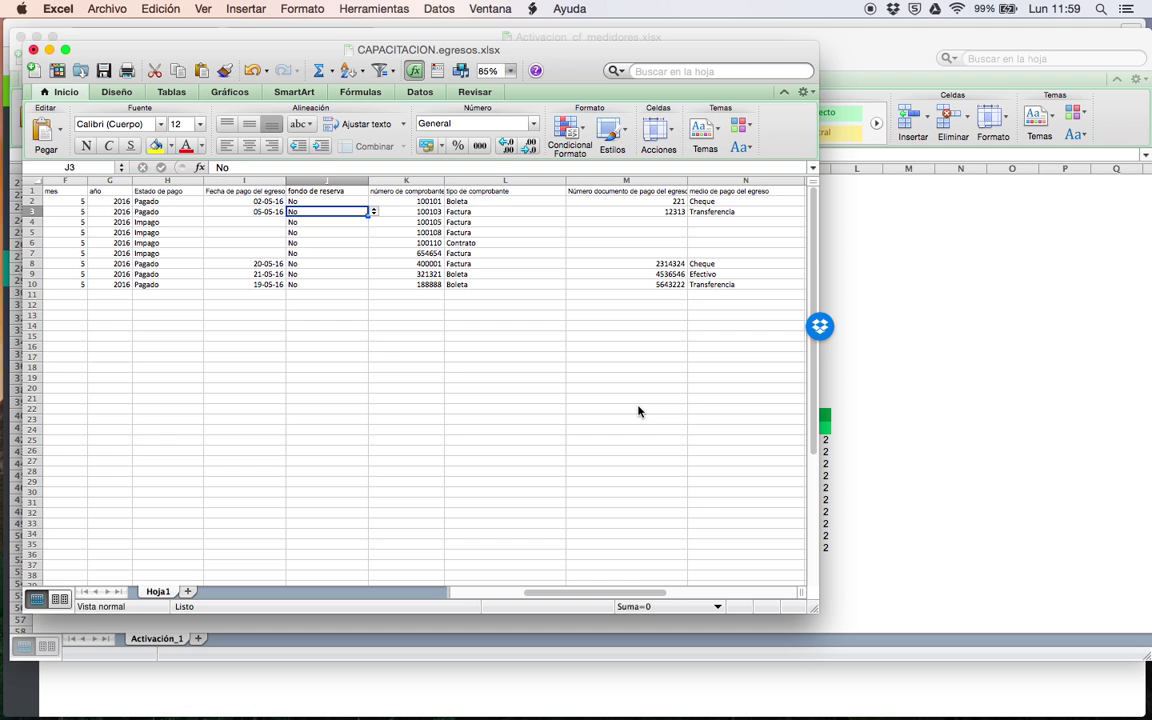
key(Right)
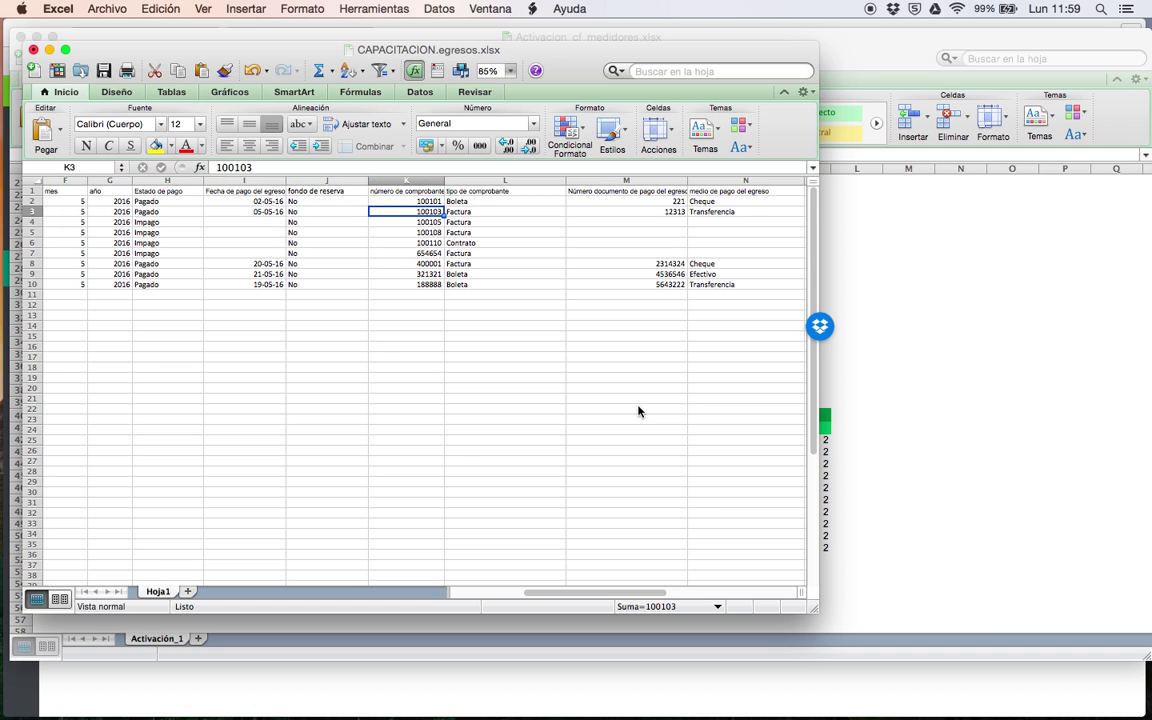
scroll(638, 411, right, 3)
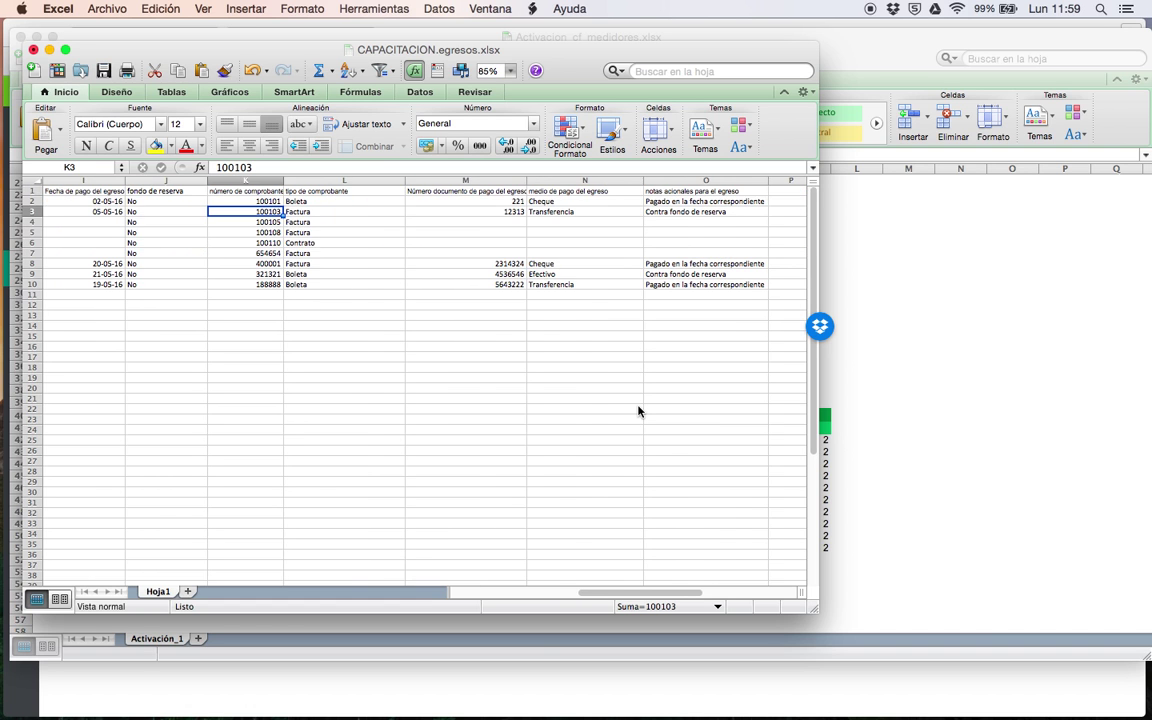
key(Right)
key(Right)
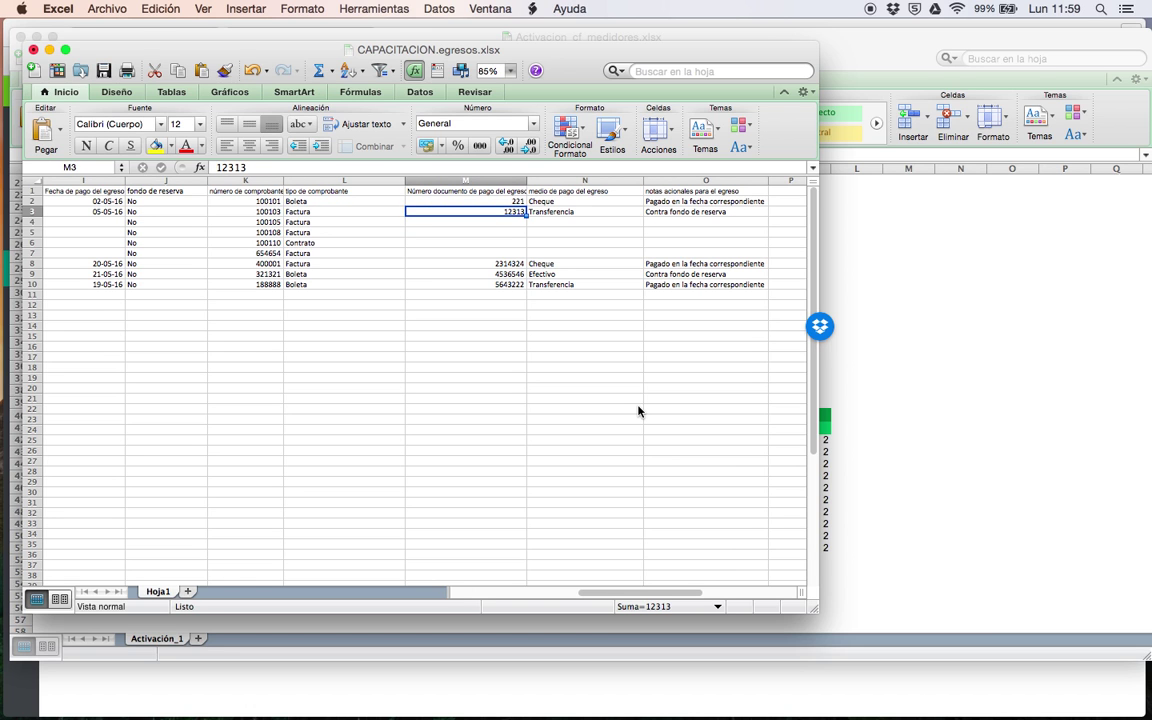
key(Right)
key(Right)
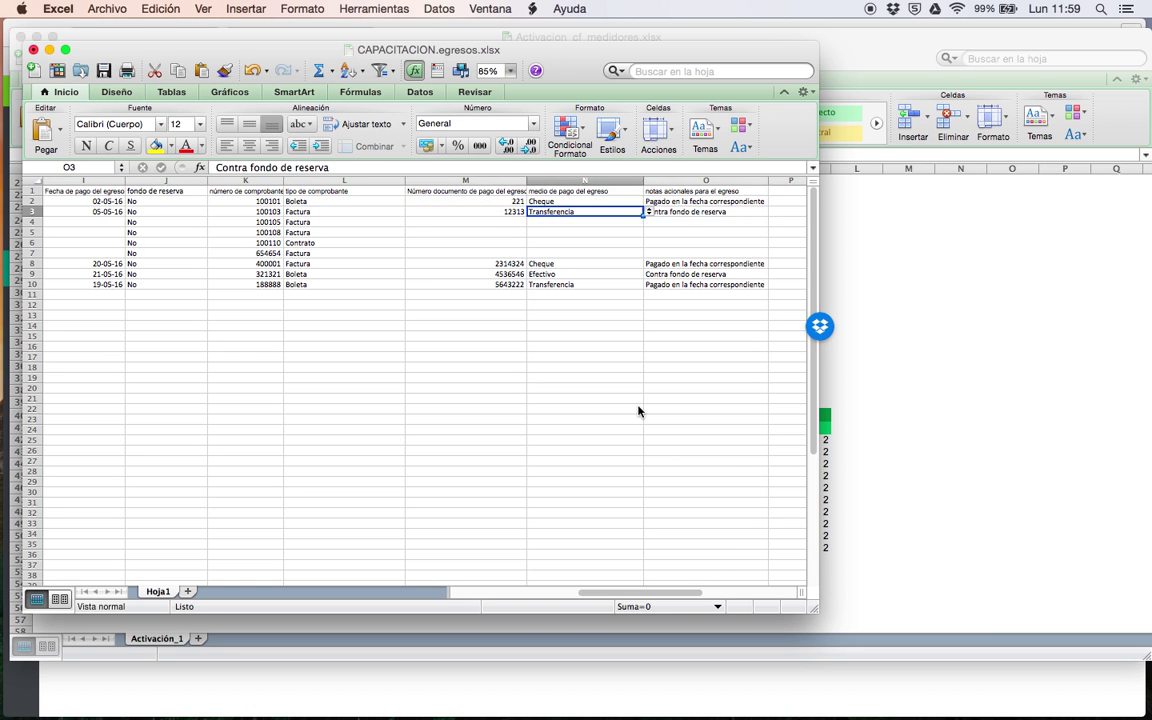
Step: Close the CAPACITACION.egresos.xlsx workbook and switch back to the Mayo 2016 expense list in Chrome
scroll(459, 354, left, 1)
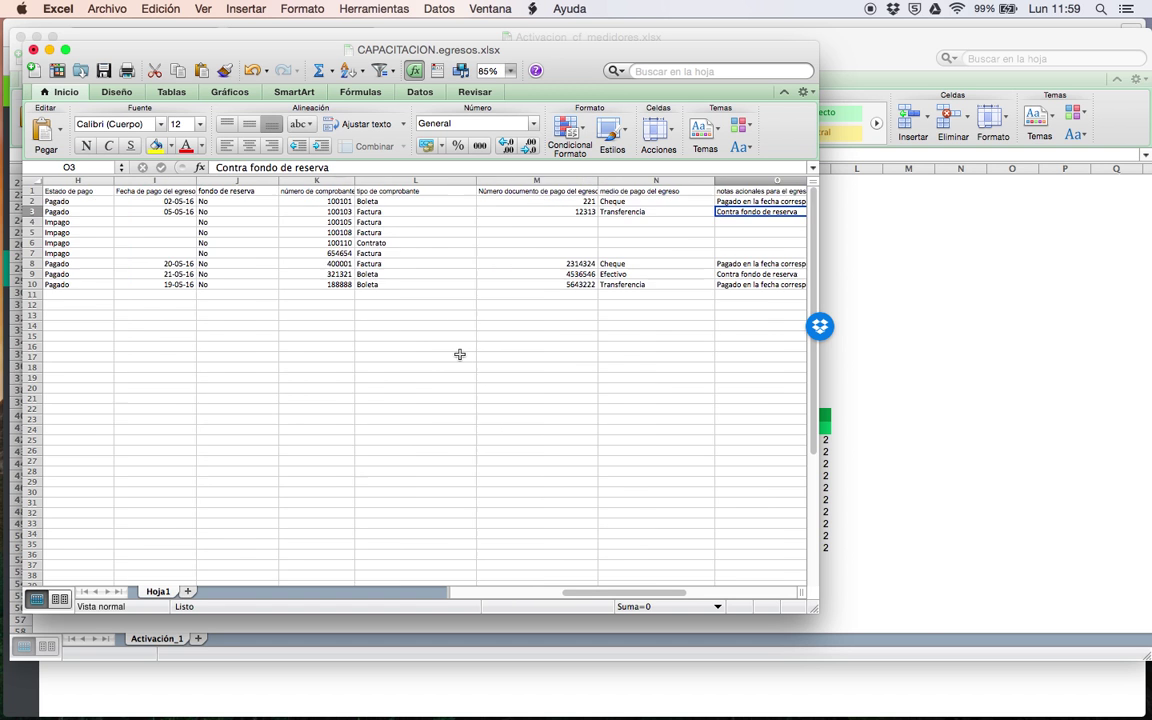
scroll(459, 354, left, 5)
scroll(459, 354, left, 2)
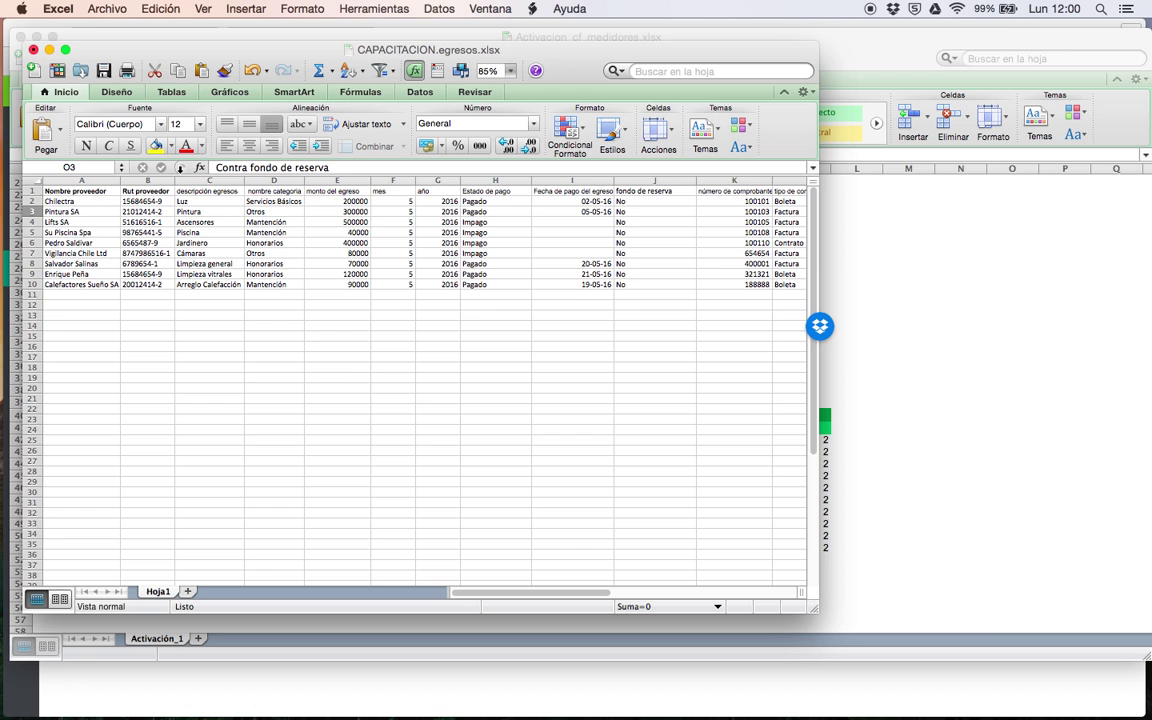
click(33, 50)
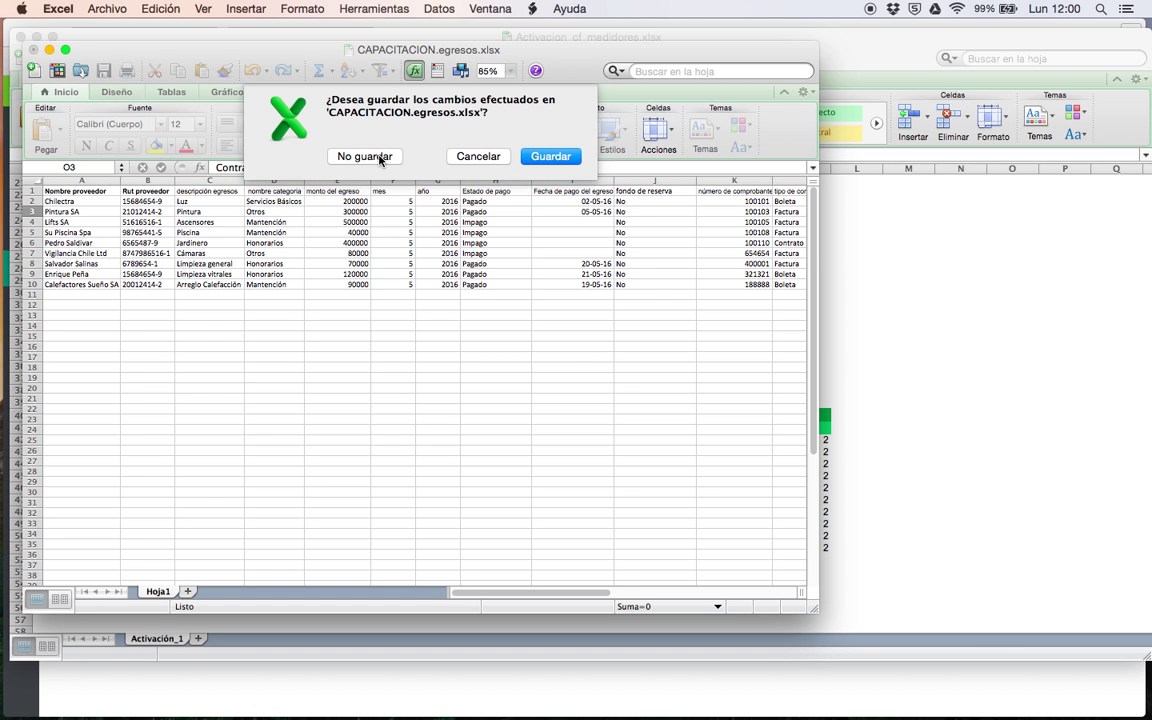
click(493, 152)
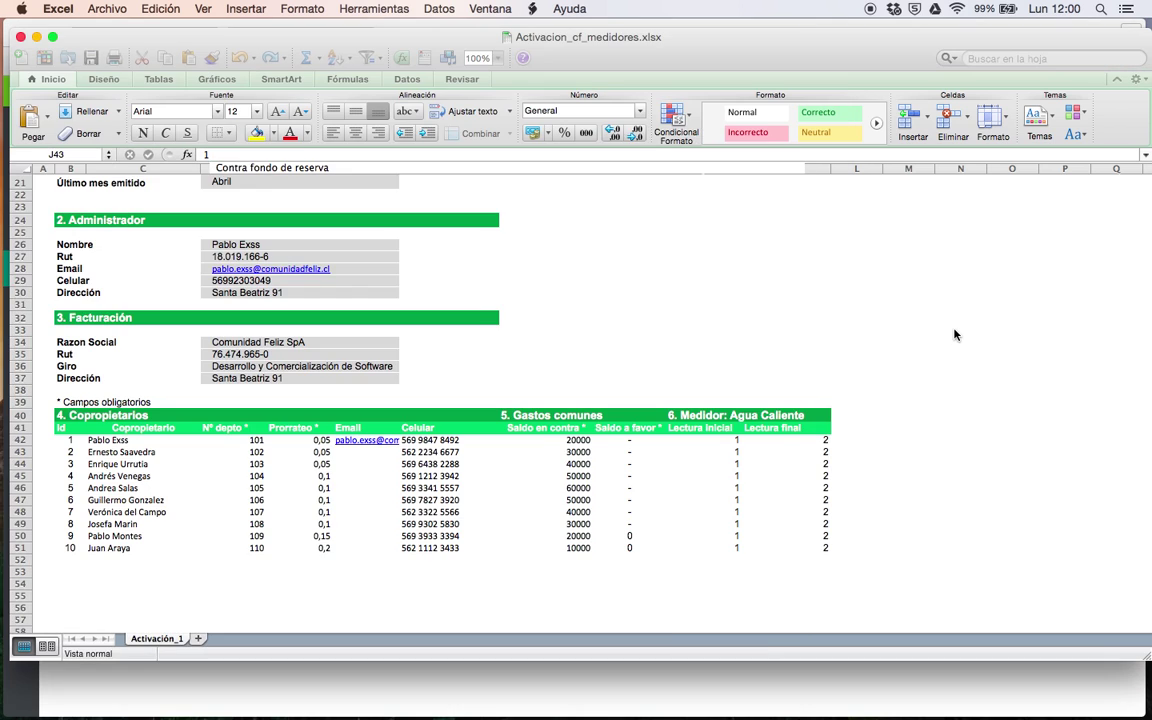
key(ctrl+Up)
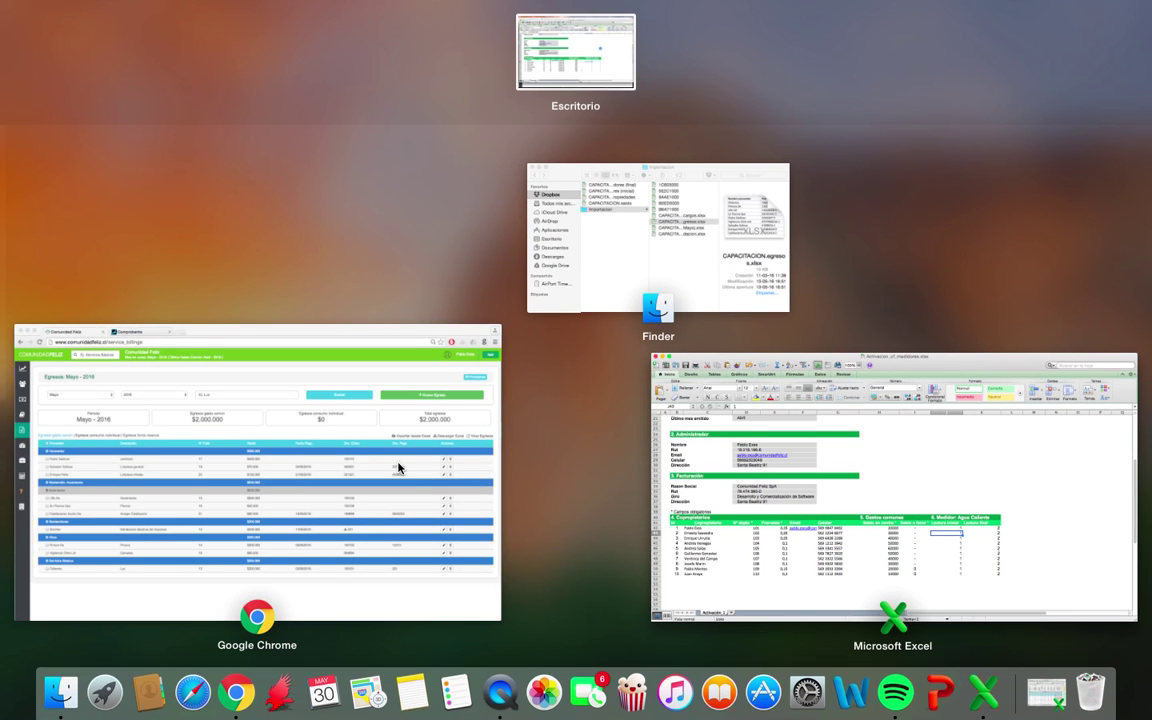
click(398, 468)
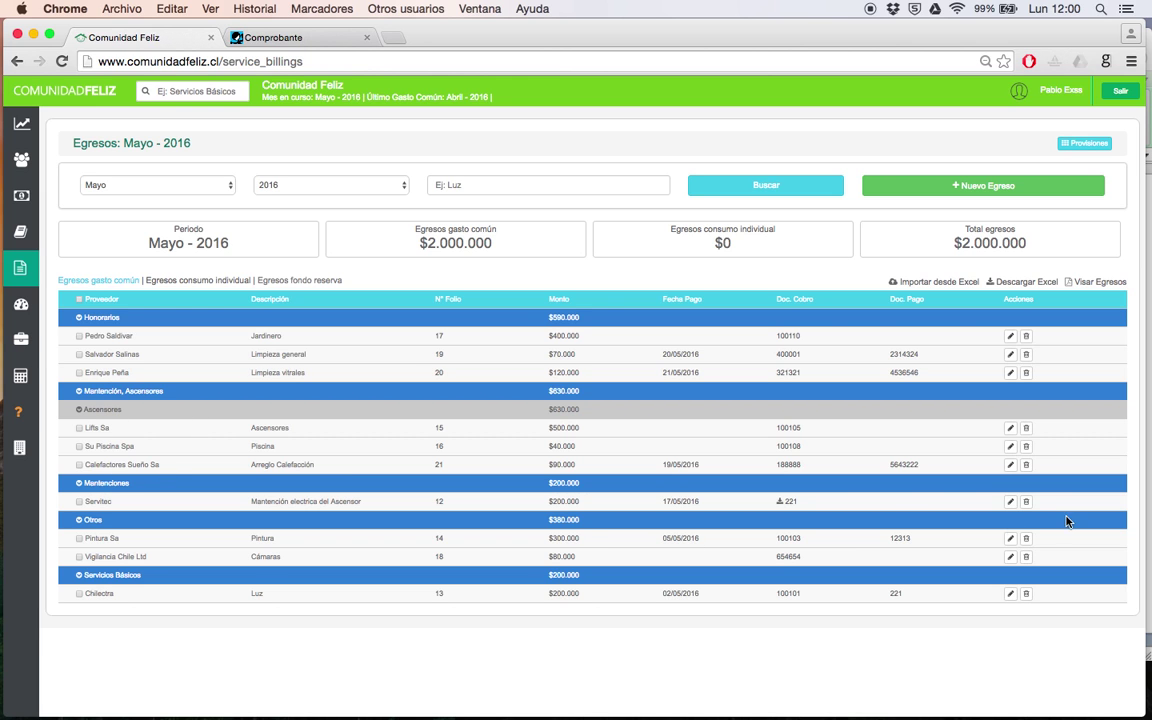
Step: Recategorise the Servitec expense under Mantención, Ascensores and save it
click(1013, 507)
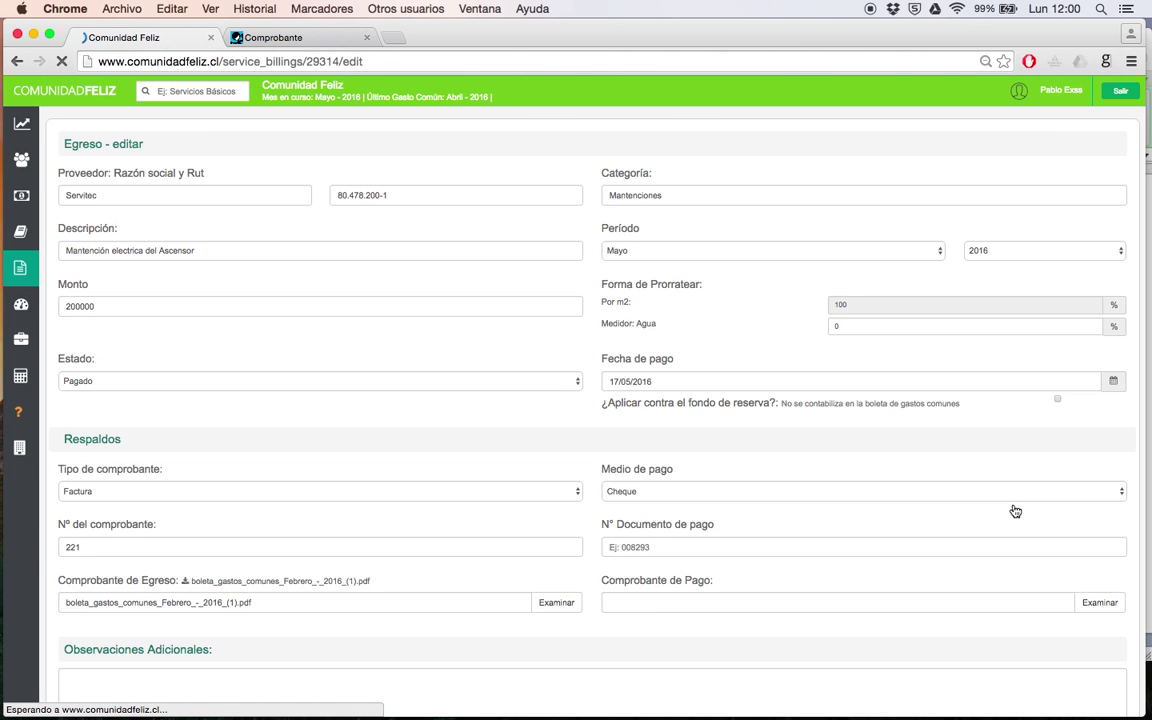
double_click(656, 195)
text(M)
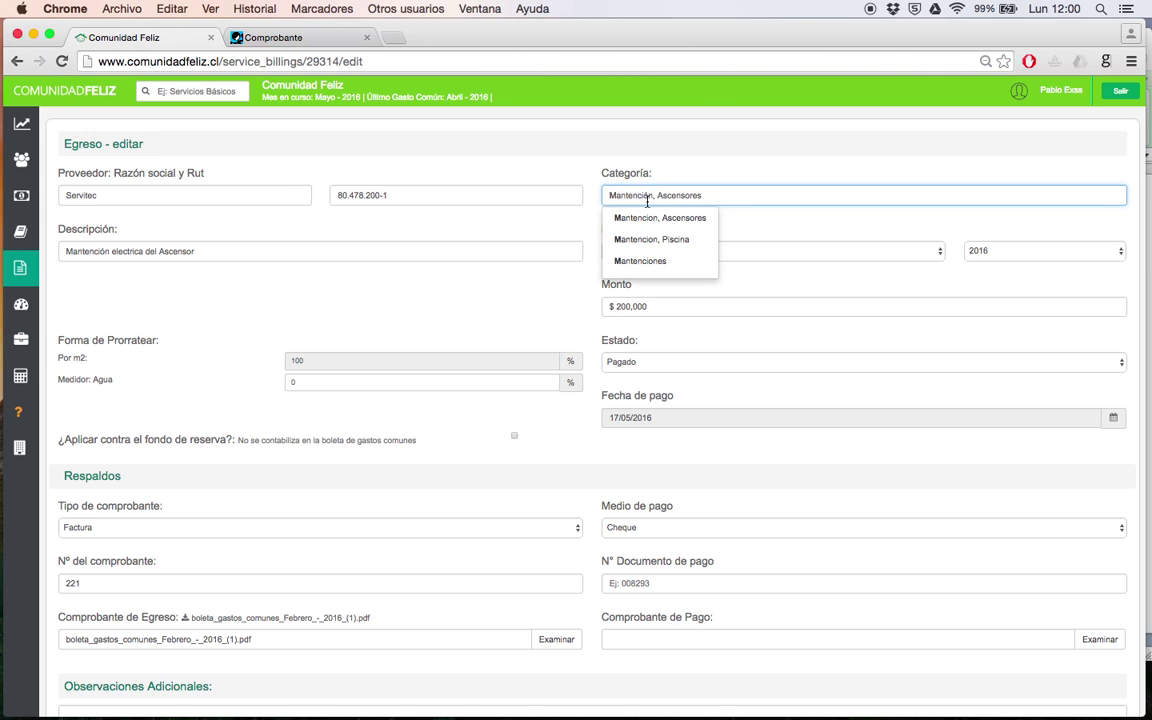
click(655, 217)
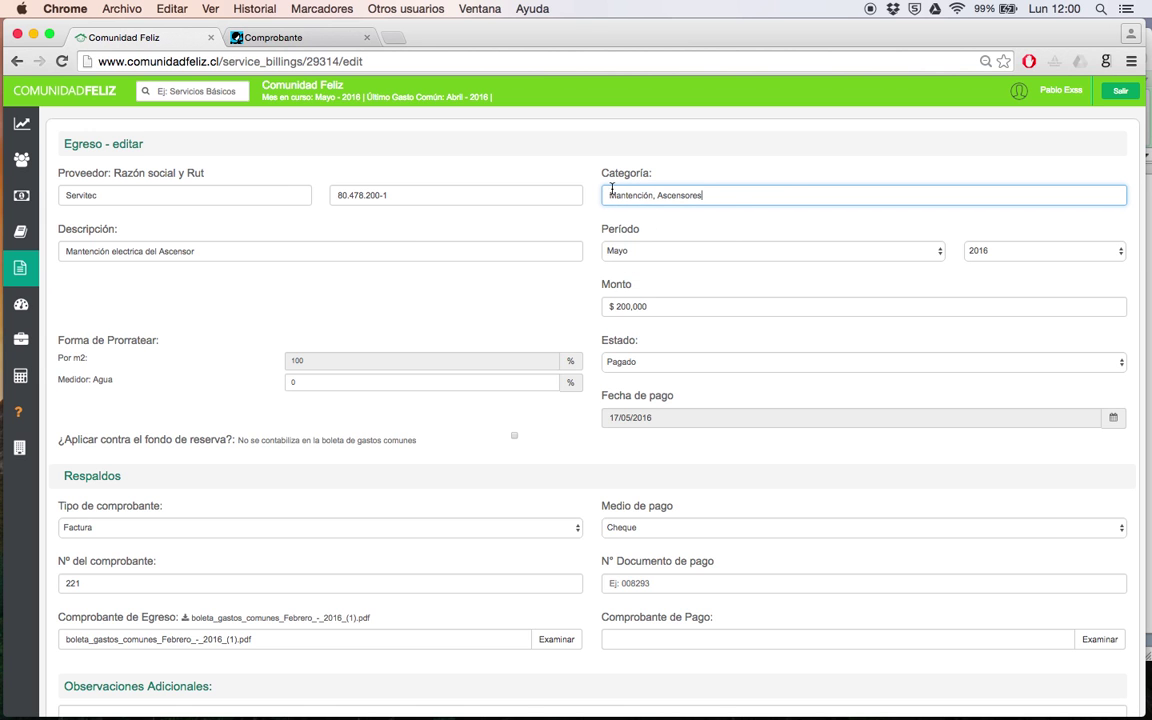
scroll(660, 350, down, 2)
scroll(660, 350, down, 3)
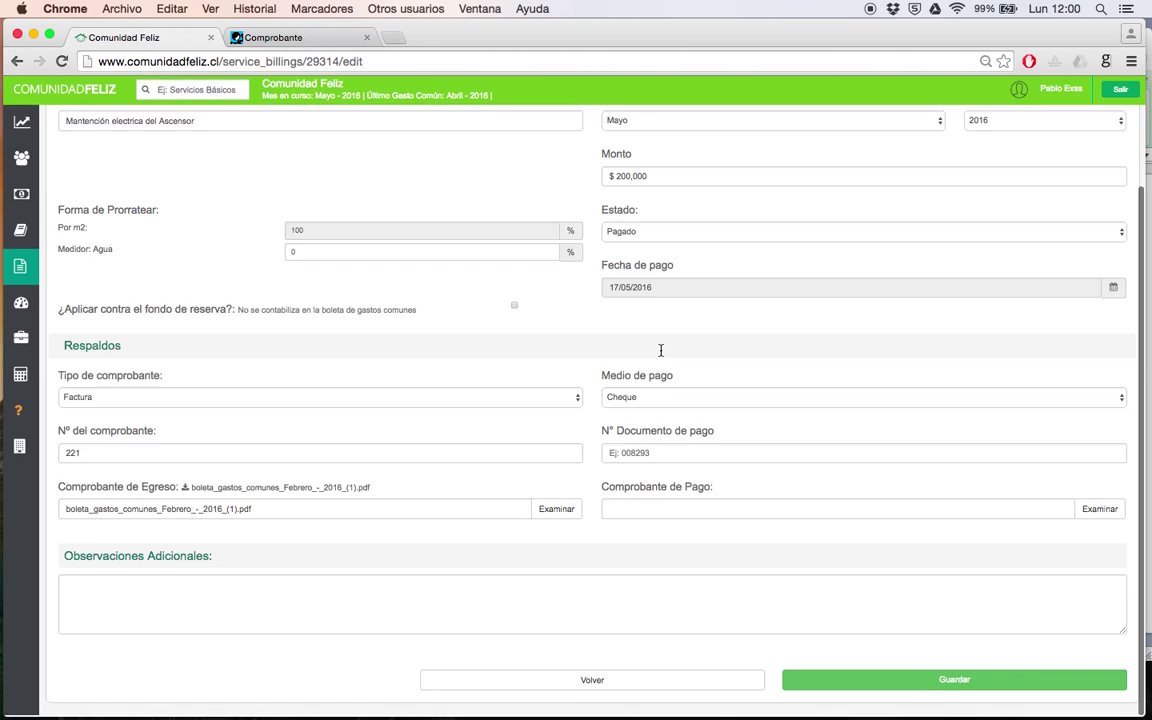
click(892, 693)
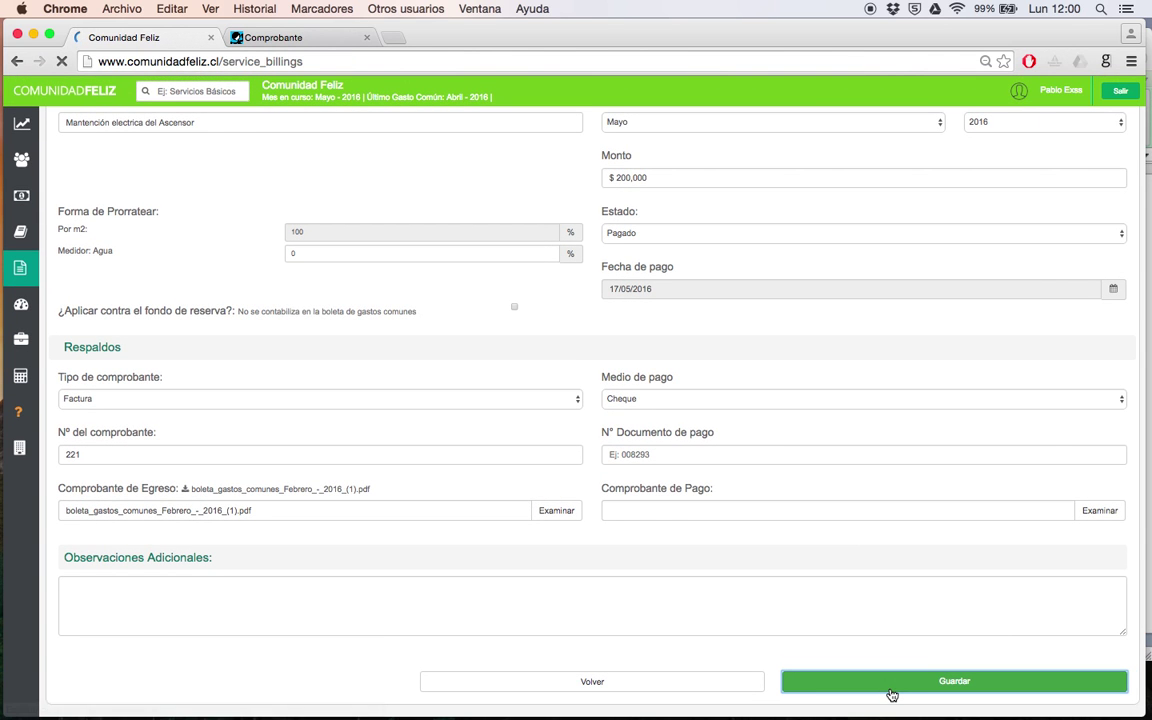
Step: Review the updated expense list and the per-unit common expense proration for Mayo 2016
scroll(693, 561, down, 1)
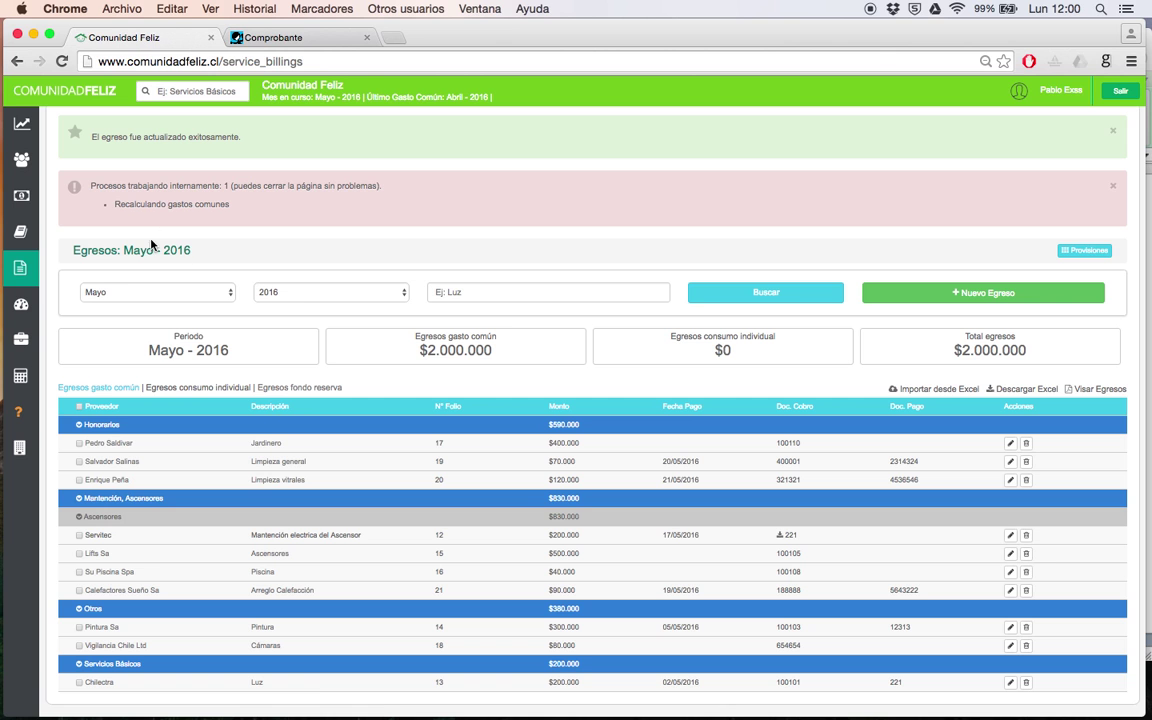
click(20, 377)
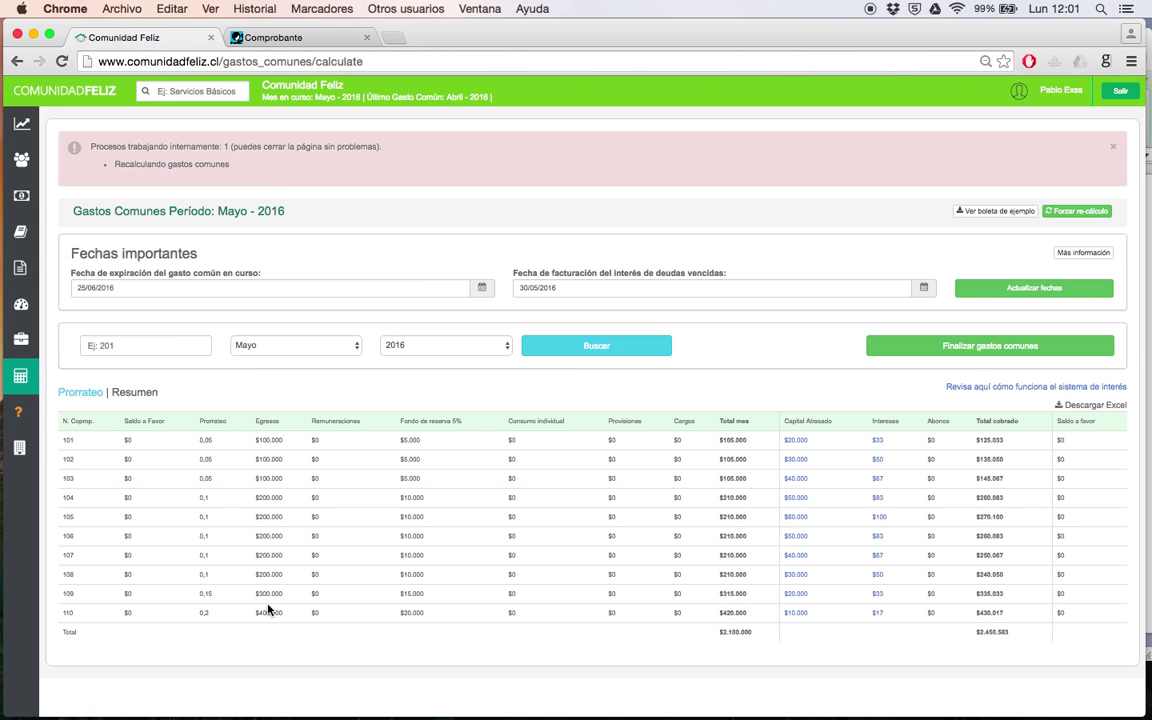
Step: Delete the Pintura Sa expense from the Mayo 2016 expense list
click(21, 268)
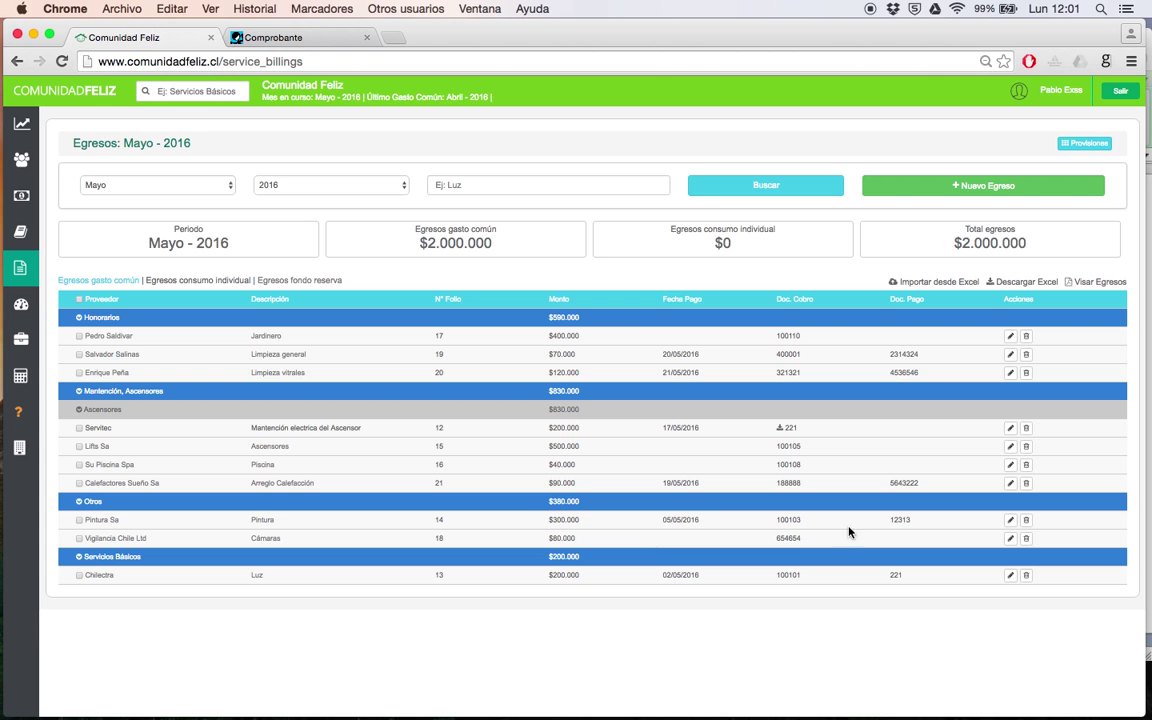
click(1011, 521)
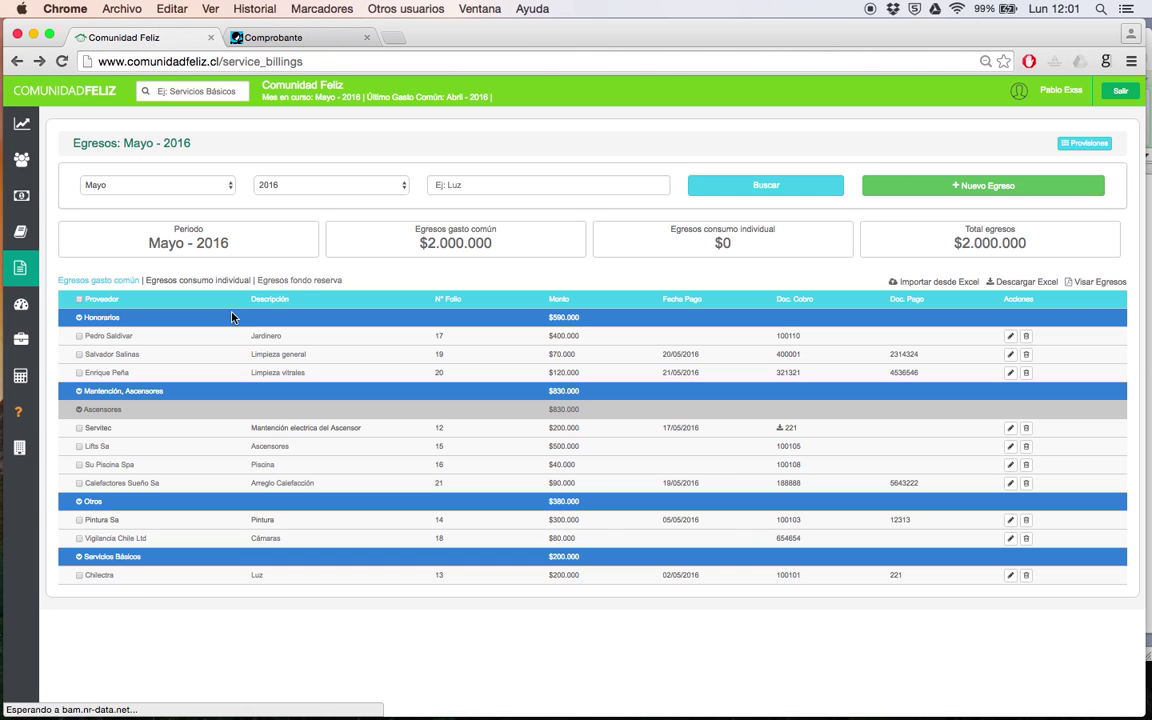
click(1027, 521)
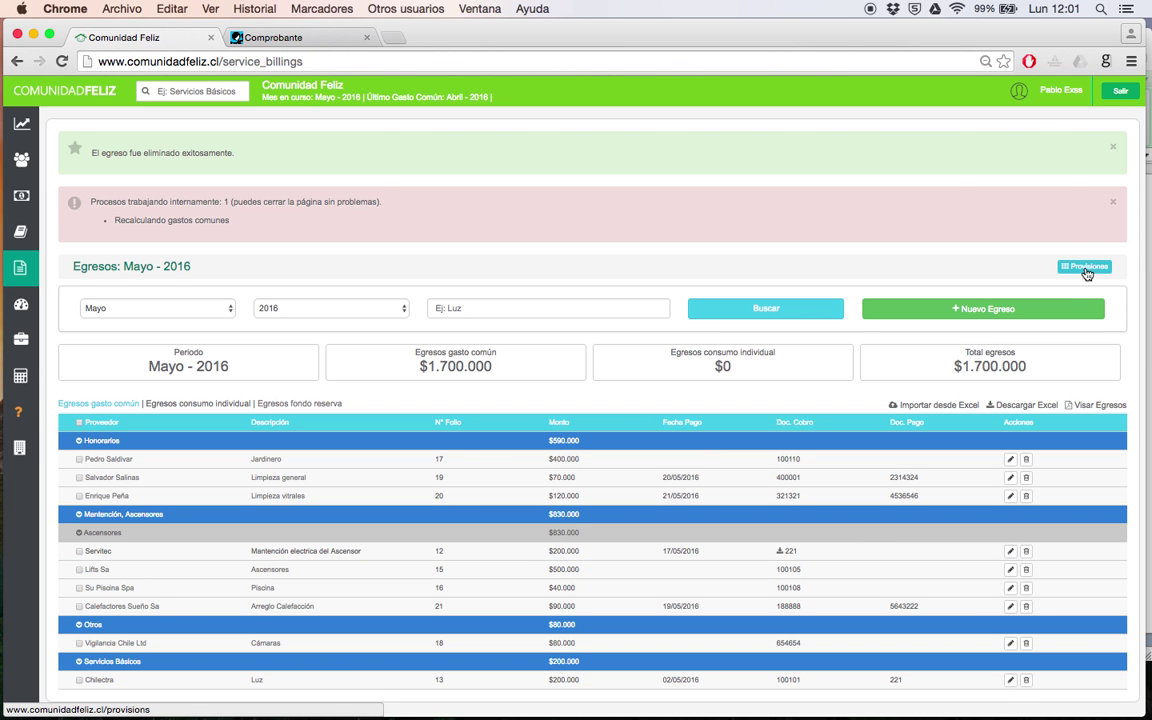
Step: Start a new provision named Fondo de Pintura with a target amount of $300,000
click(1087, 271)
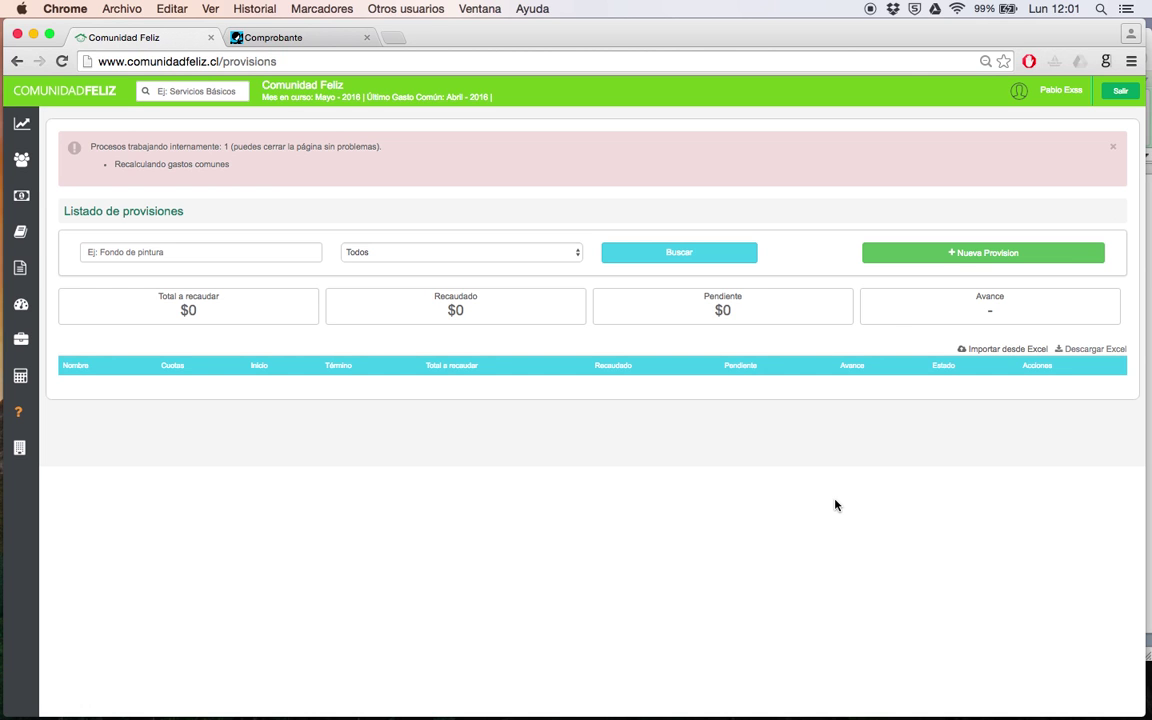
click(931, 256)
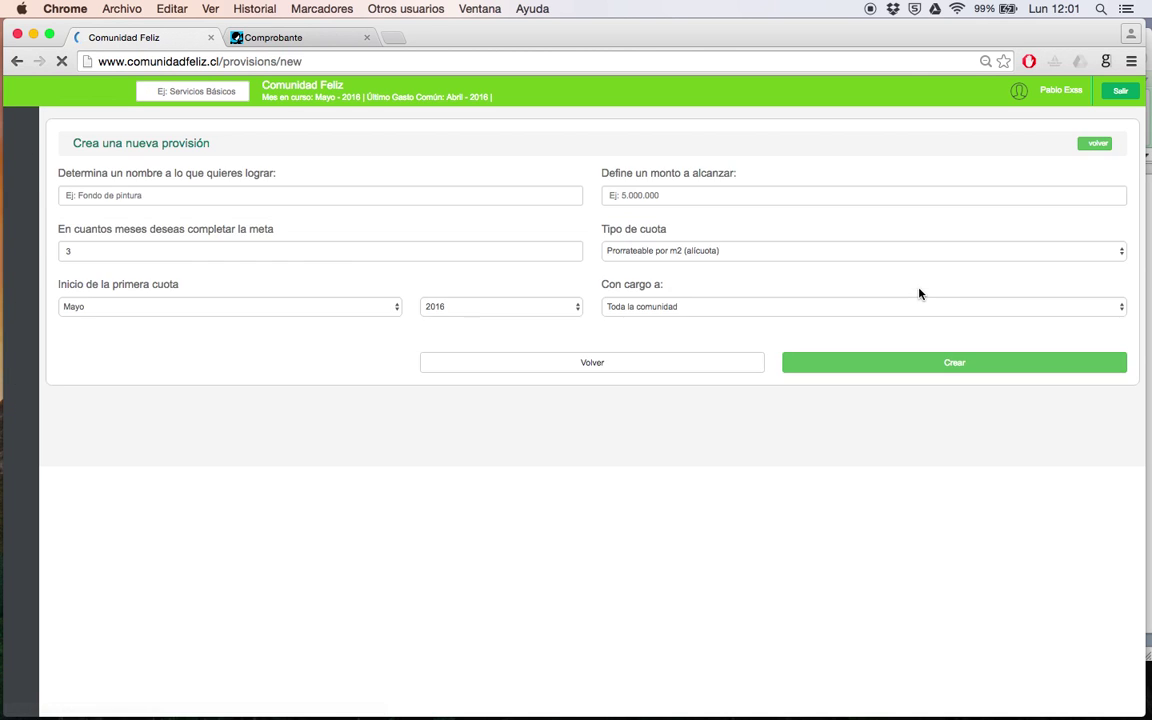
click(110, 196)
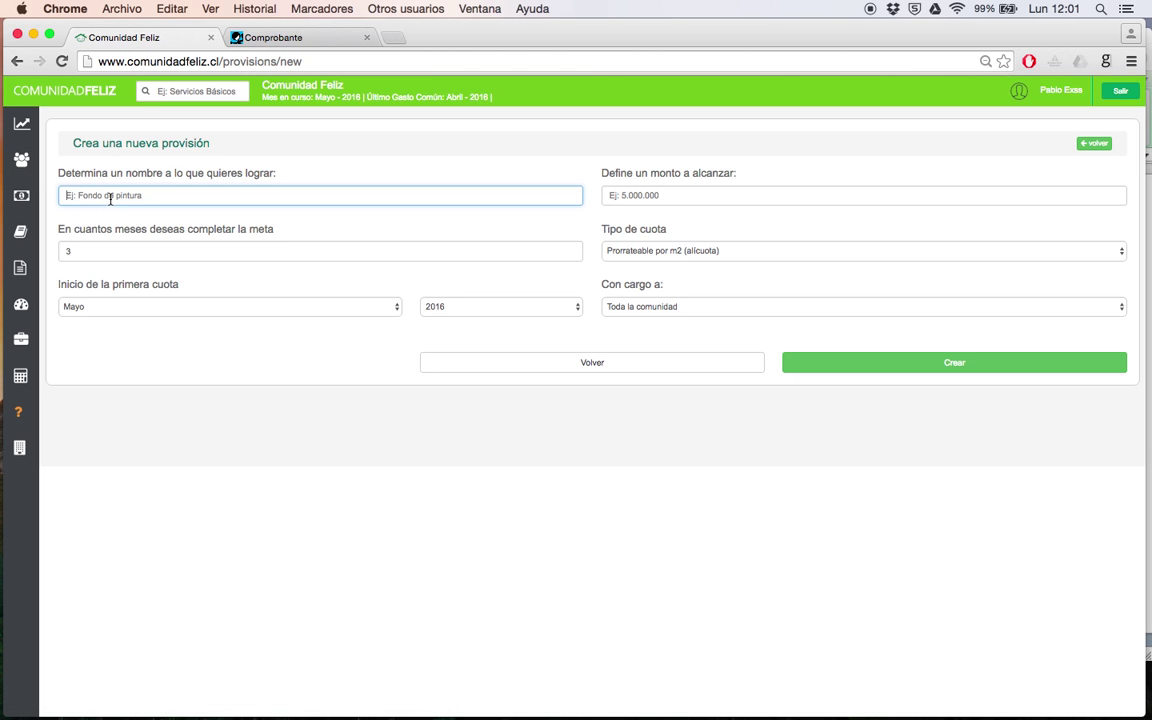
text(Fond)
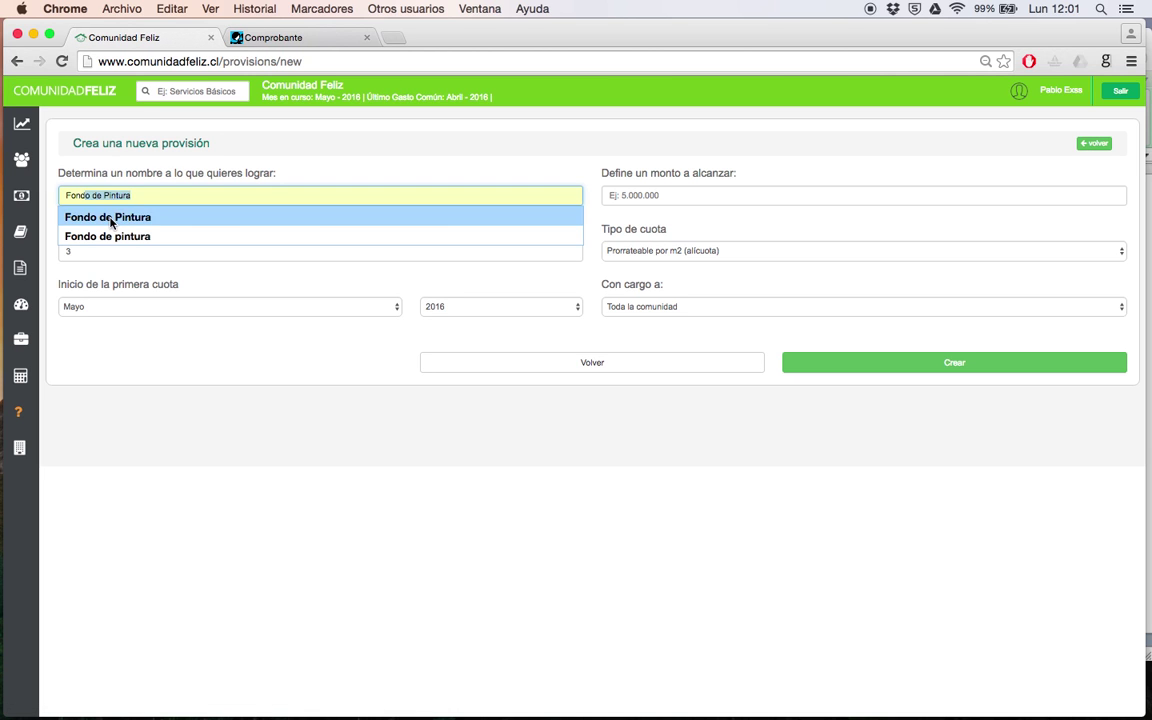
click(111, 217)
click(622, 200)
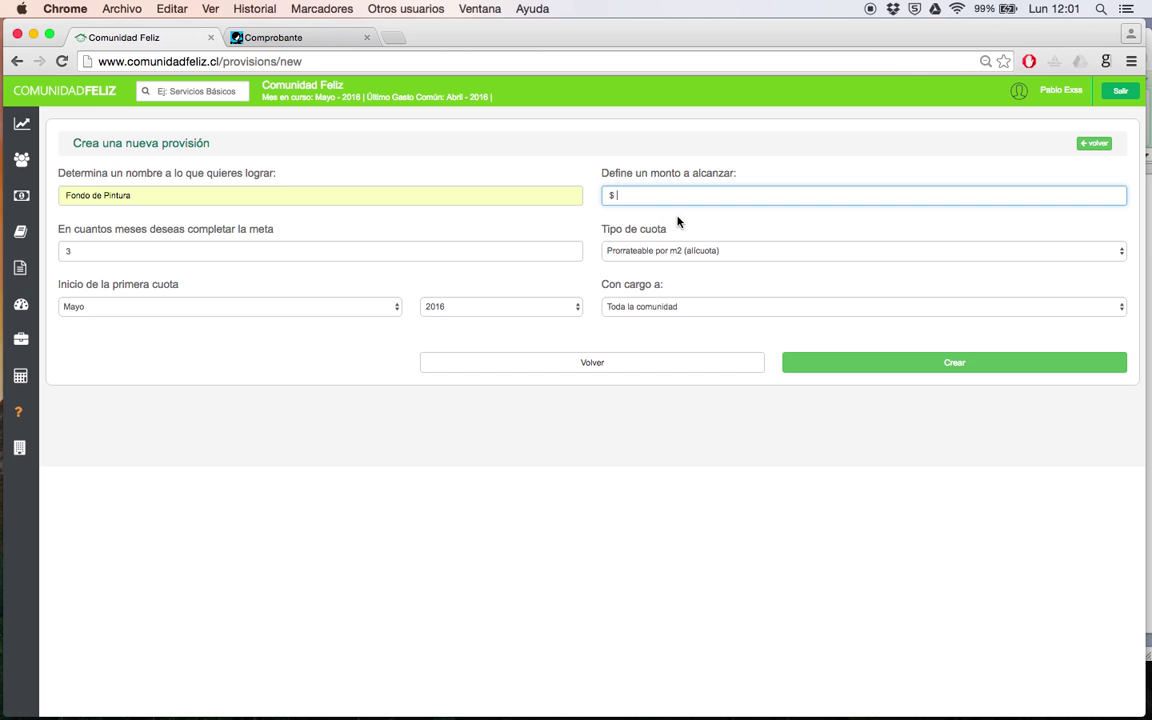
text(300.)
text(000)
Step: Create the provision over 3 months starting Mayo 2016, prorated by m2 and charged to the whole community
click(121, 249)
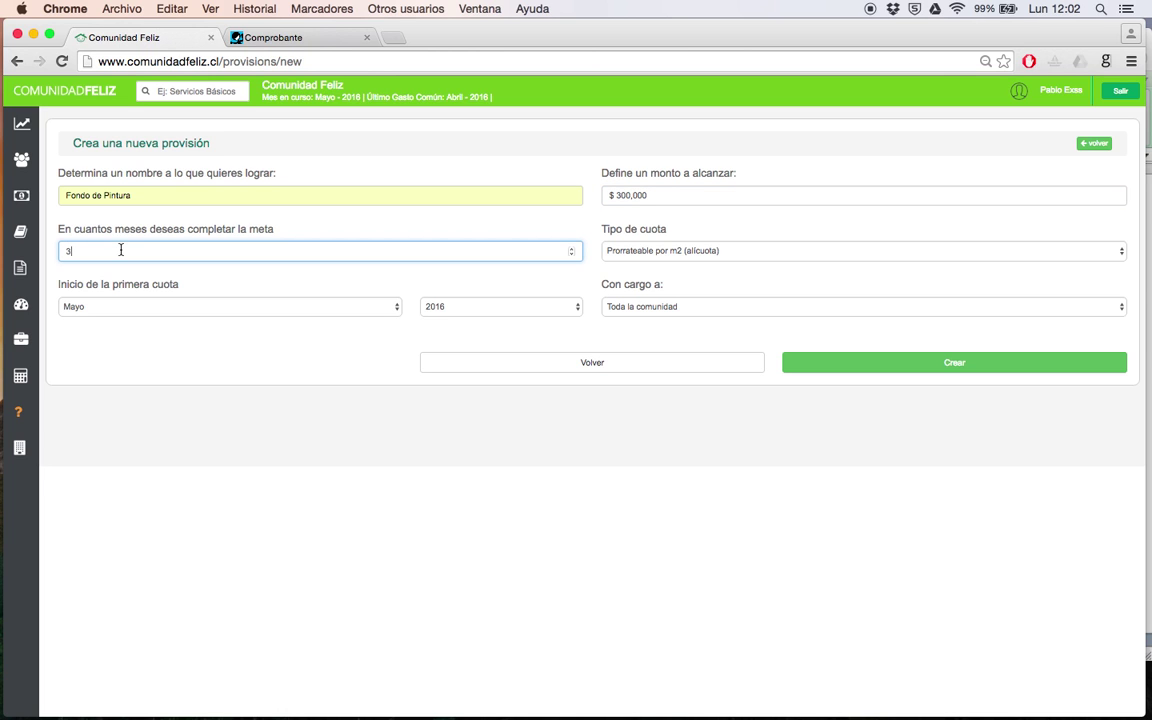
click(665, 251)
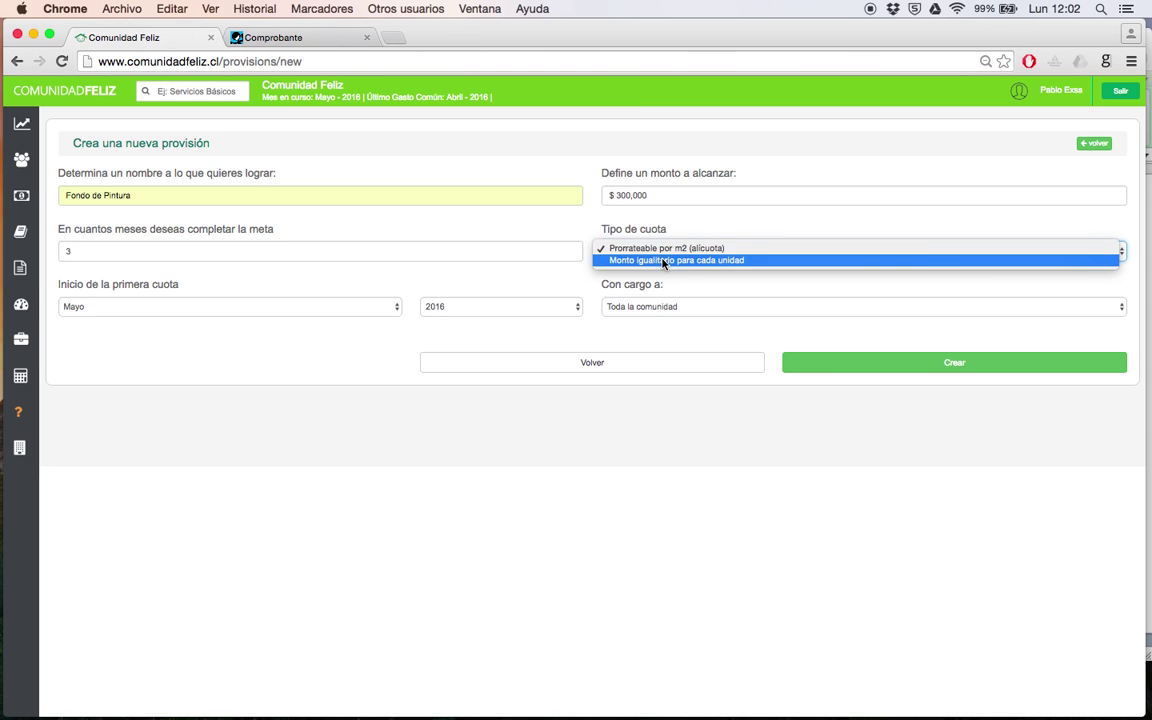
click(662, 250)
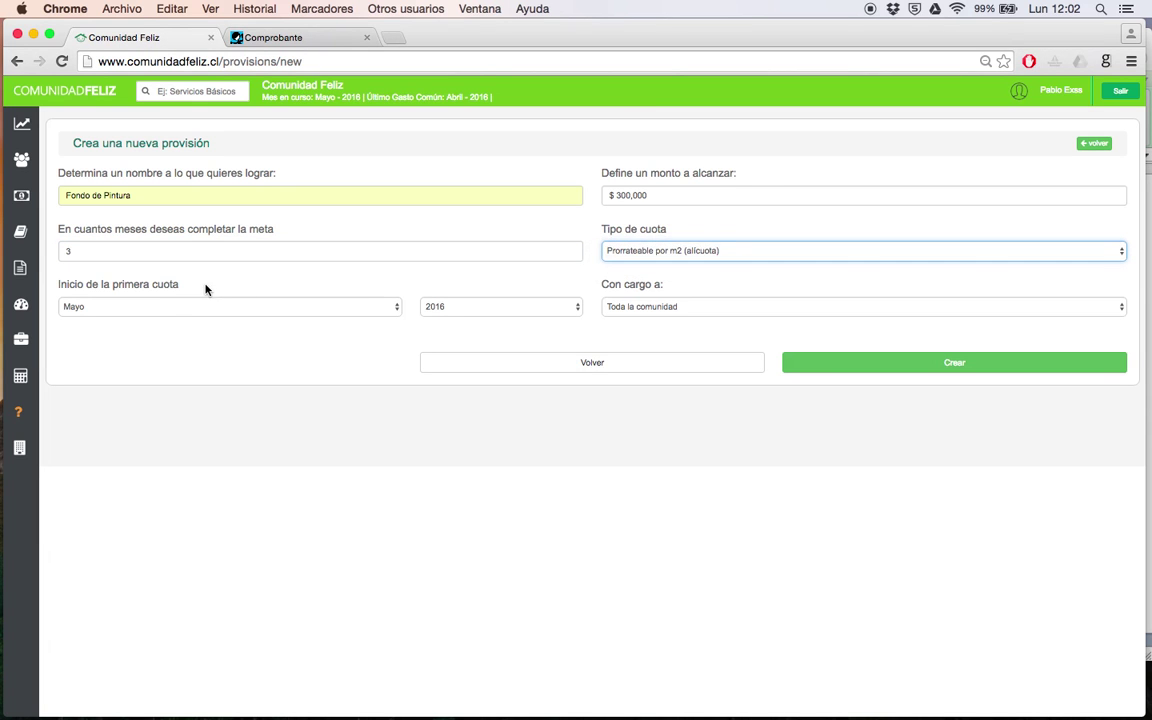
click(172, 306)
click(545, 453)
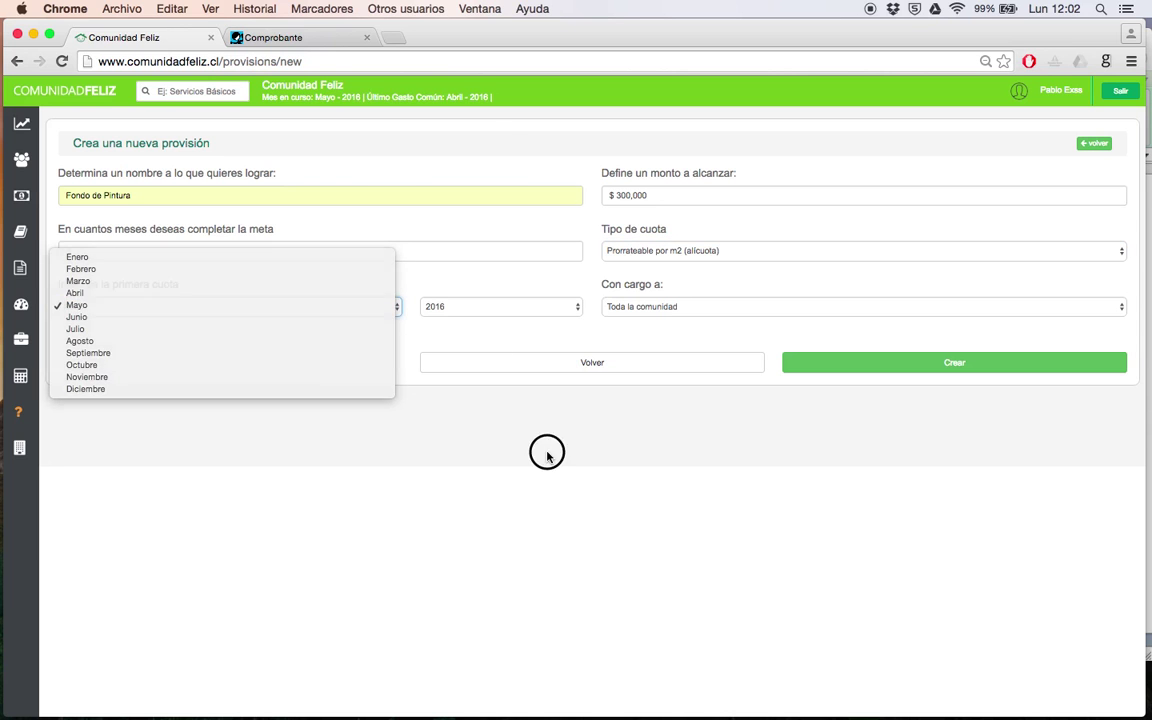
click(859, 371)
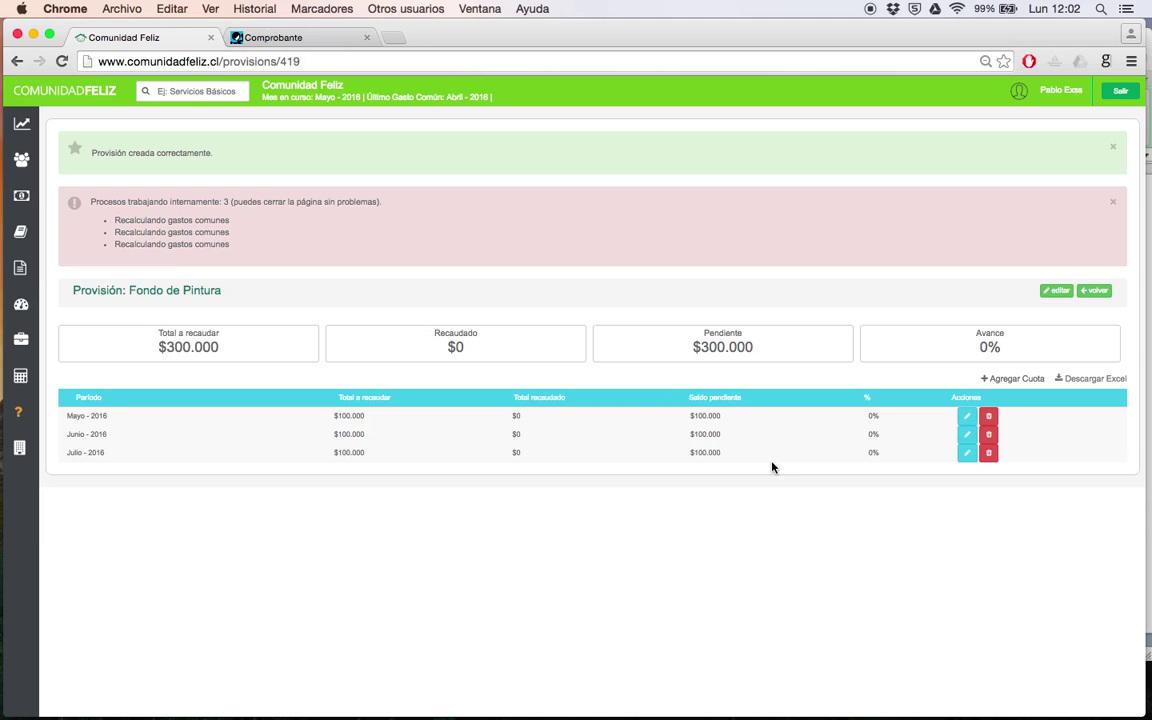
Step: Check the Mayo 2016 expense list and the provision amounts in the common expense proration, and open the admin dashboard
click(22, 272)
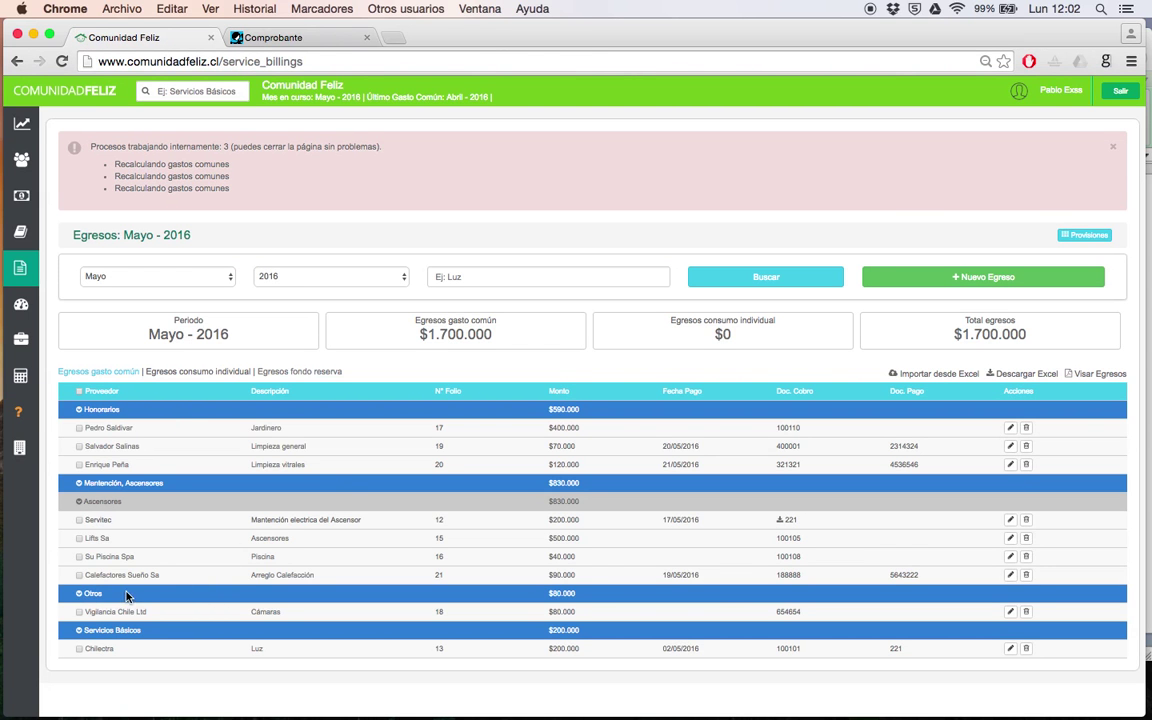
click(30, 391)
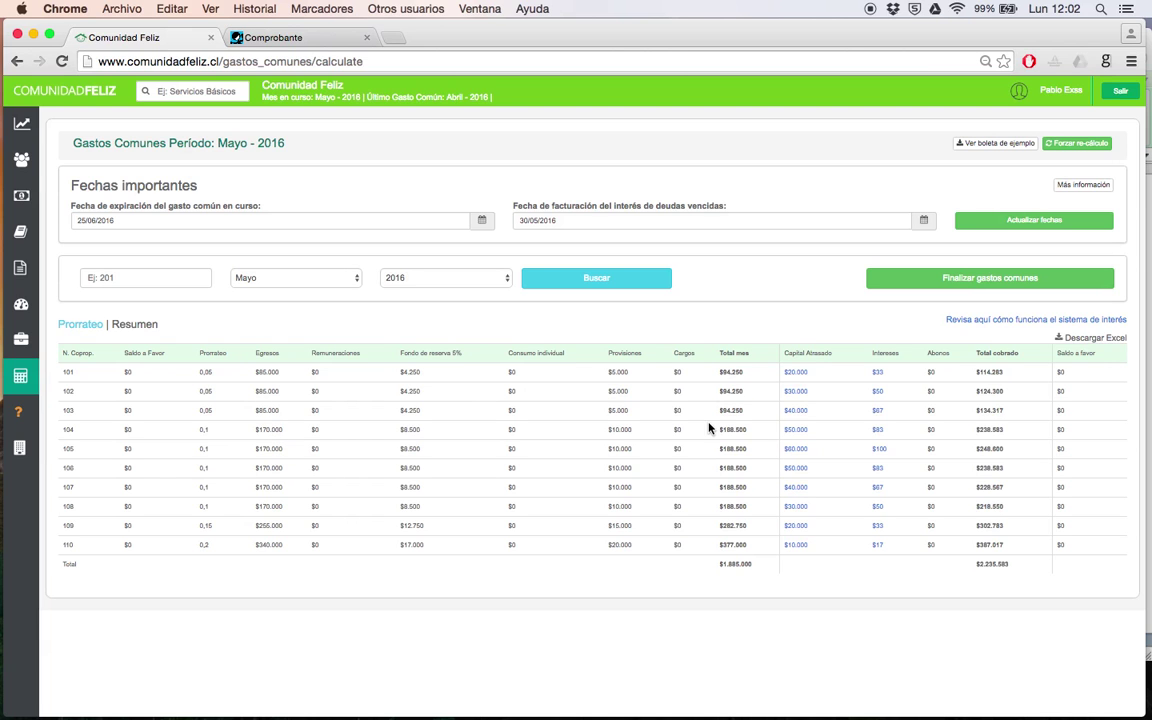
click(27, 271)
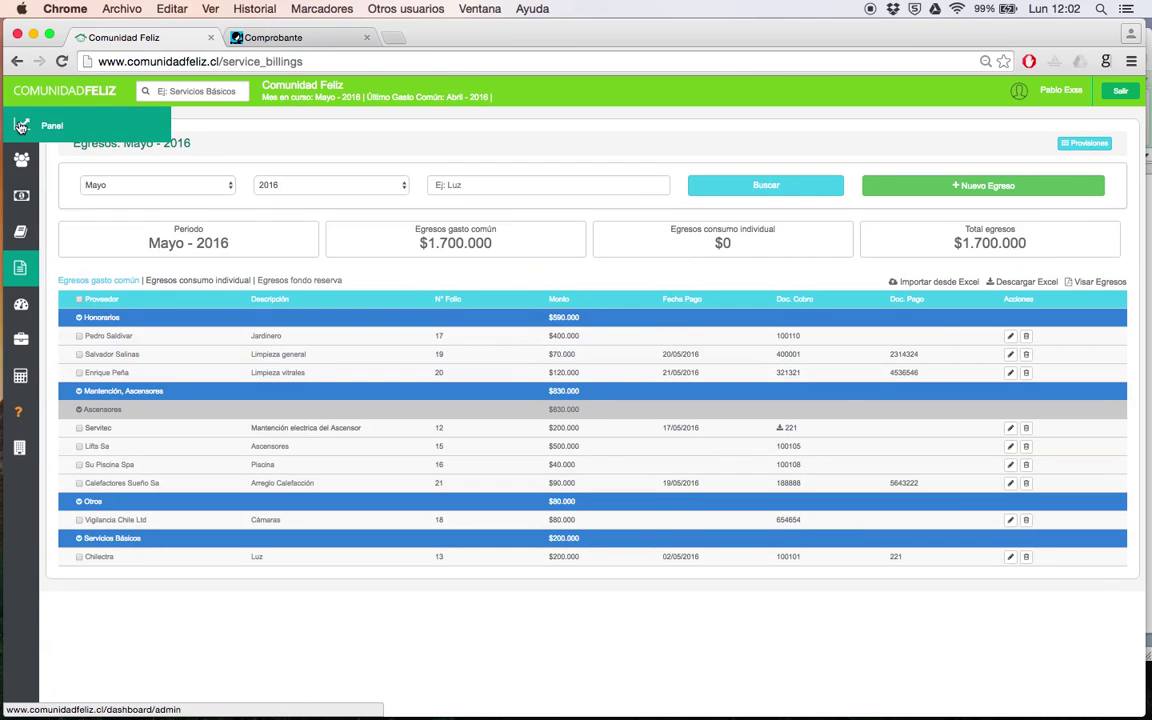
click(23, 128)
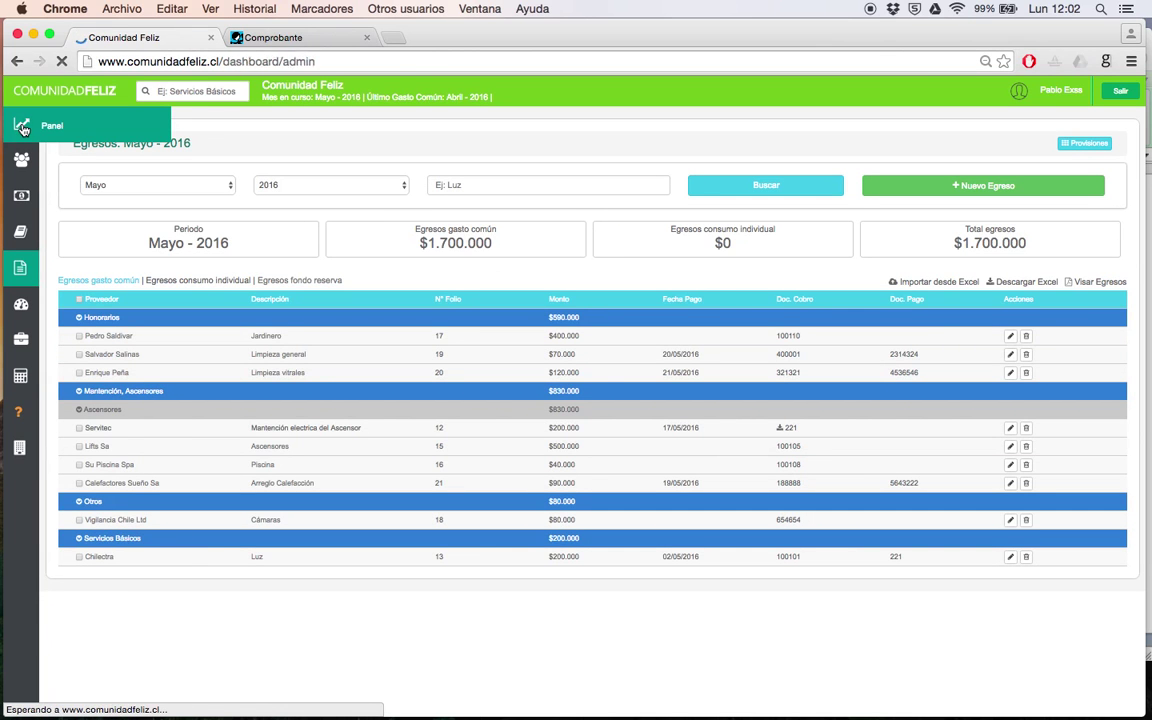